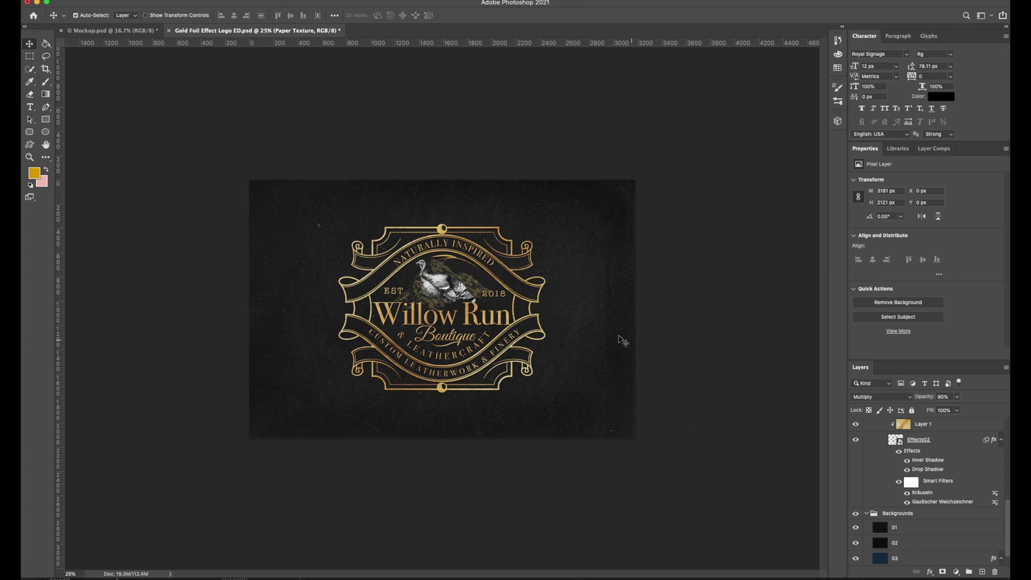
- Examine the finished gold foil Willow Run logo up close and at full view
{"action": "key", "text": "super"}
{"action": "key", "text": "super+equal"}
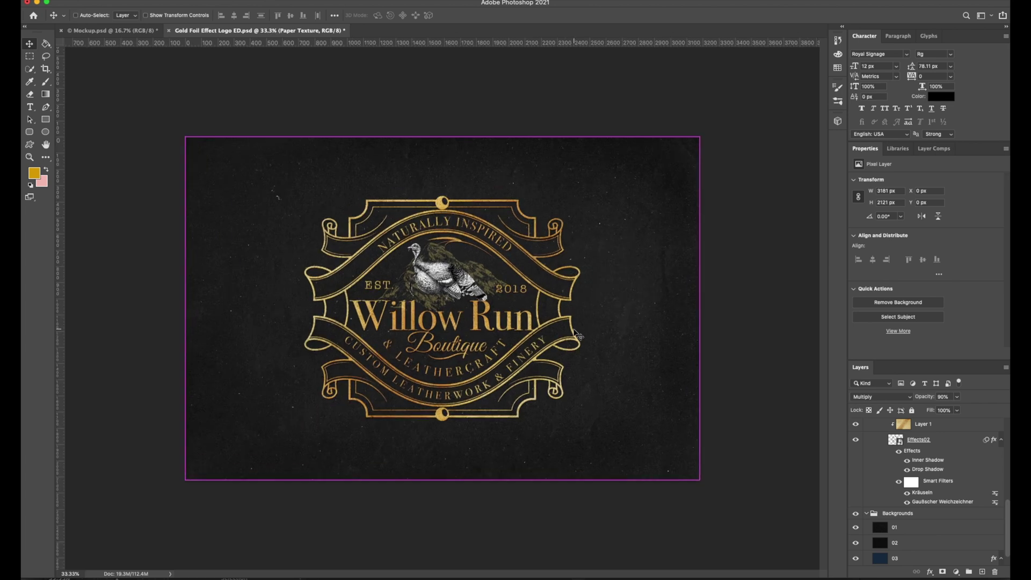
{"action": "key", "text": "super+equal"}
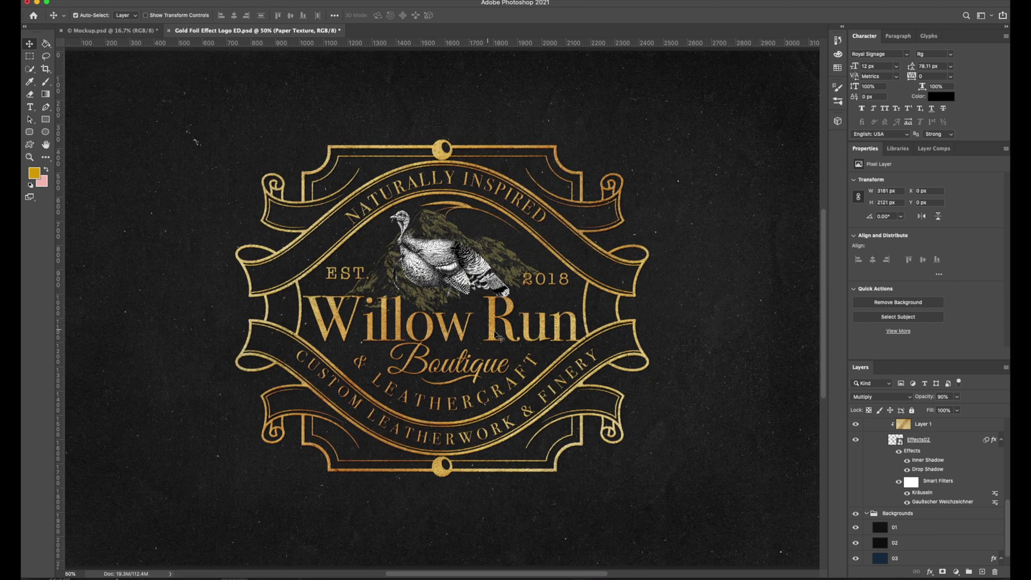
{"action": "key", "text": "super+minus"}
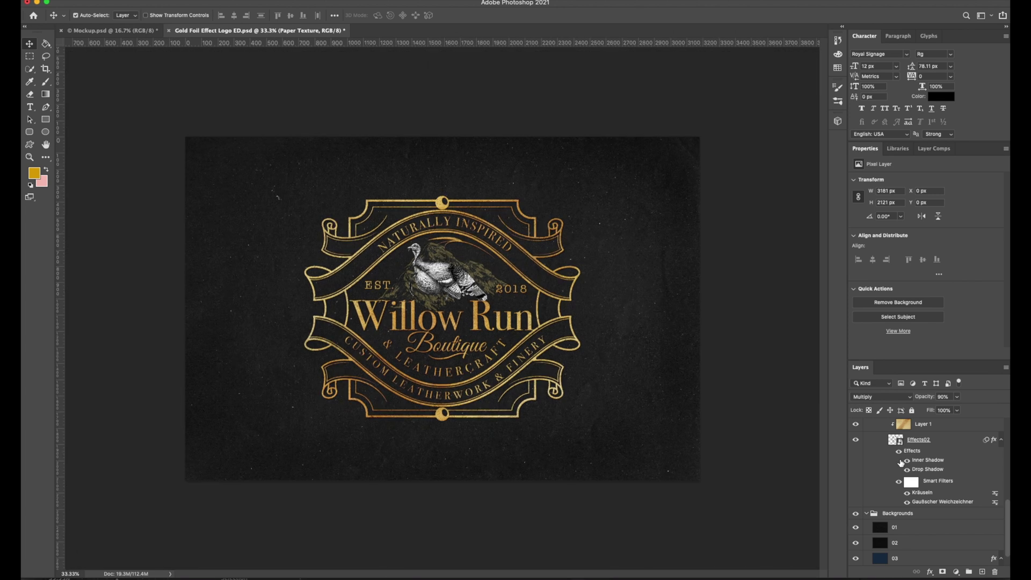
{"action": "key", "text": "super+minus"}
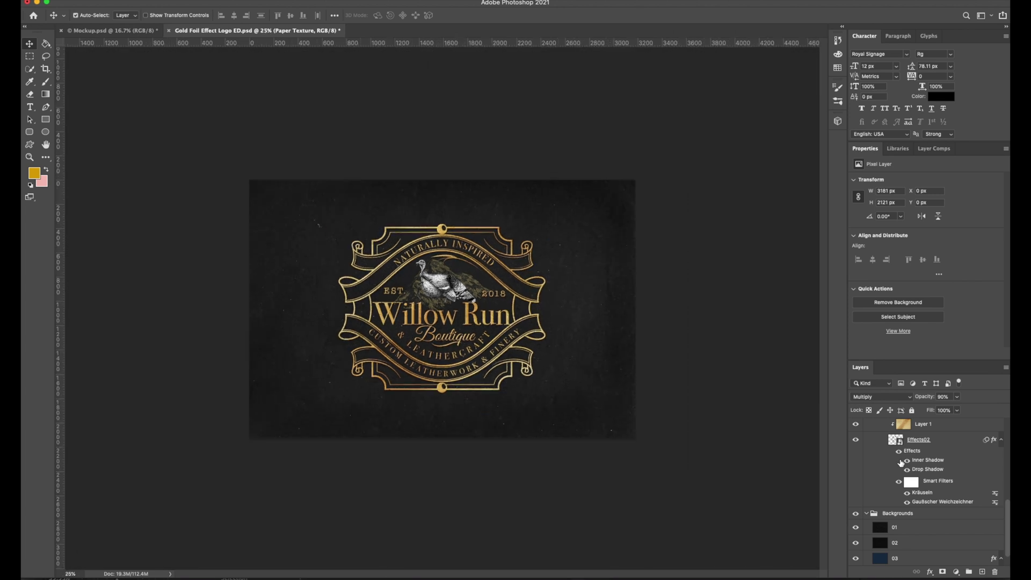
{"action": "key", "text": "super+equal"}
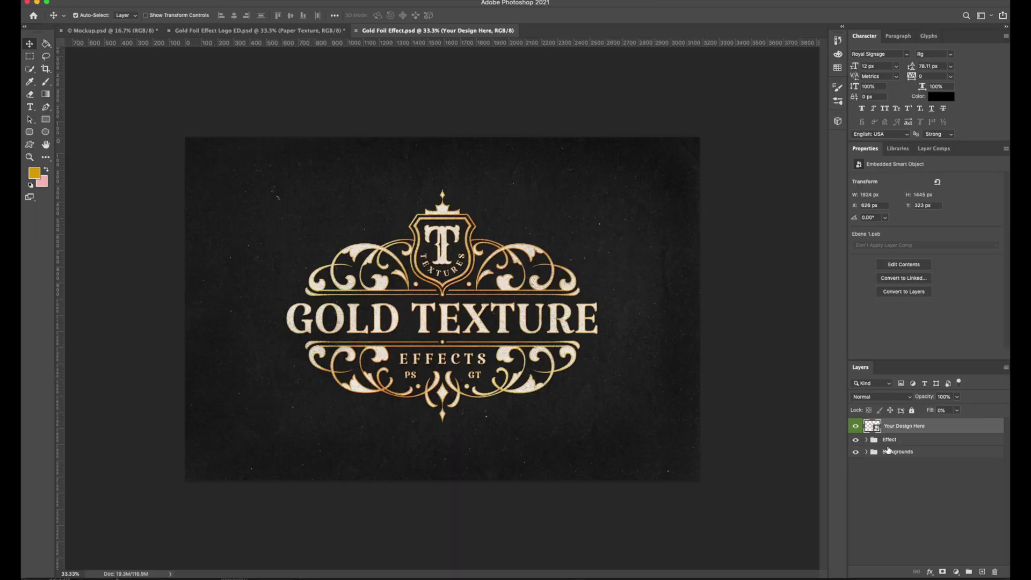
- Check what the Effect and Backgrounds groups contribute to the Gold Foil Effect template by toggling their visibility
{"action": "left_click", "coordinate": [856, 440]}
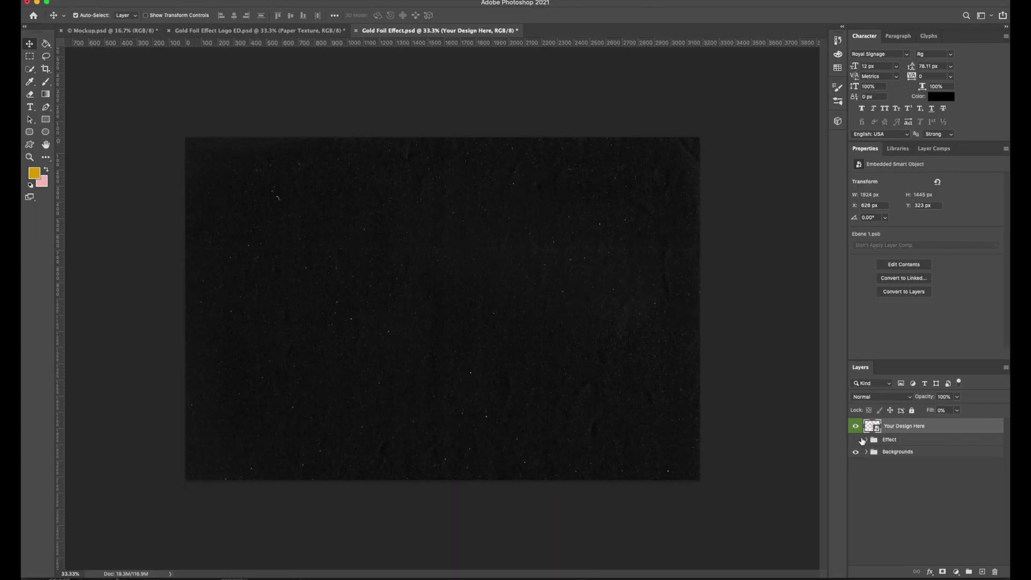
{"action": "left_click", "coordinate": [857, 440]}
{"action": "left_click", "coordinate": [856, 453]}
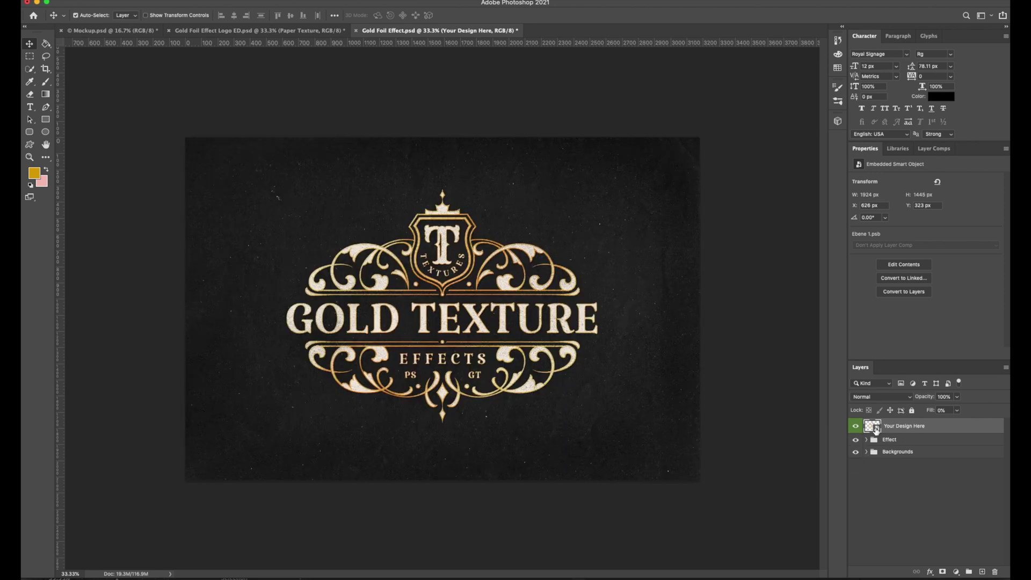
- Open the contents of the Your Design Here smart object and hide the Placeholder layer
{"action": "double_click", "coordinate": [876, 429]}
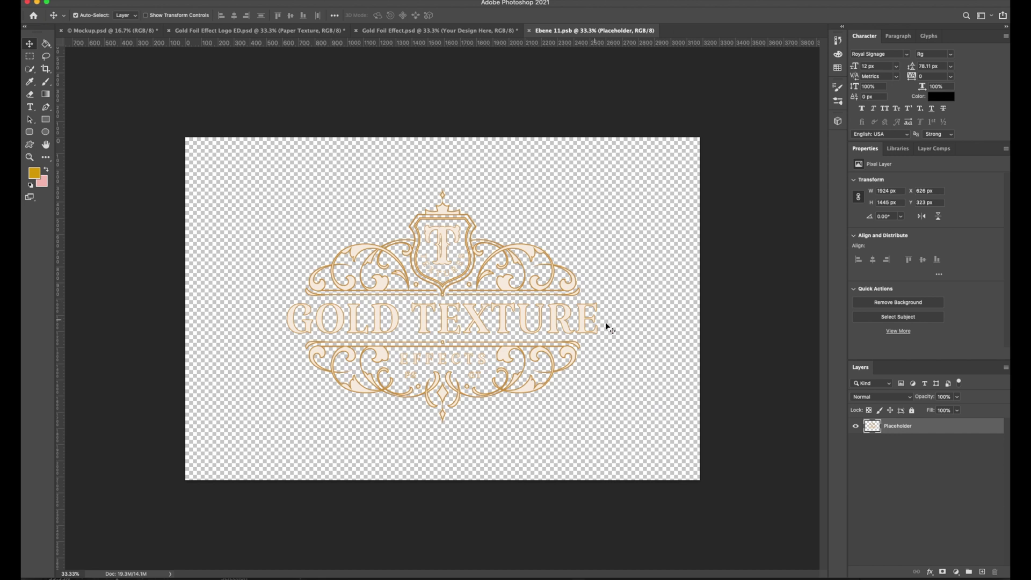
{"action": "left_click", "coordinate": [856, 428]}
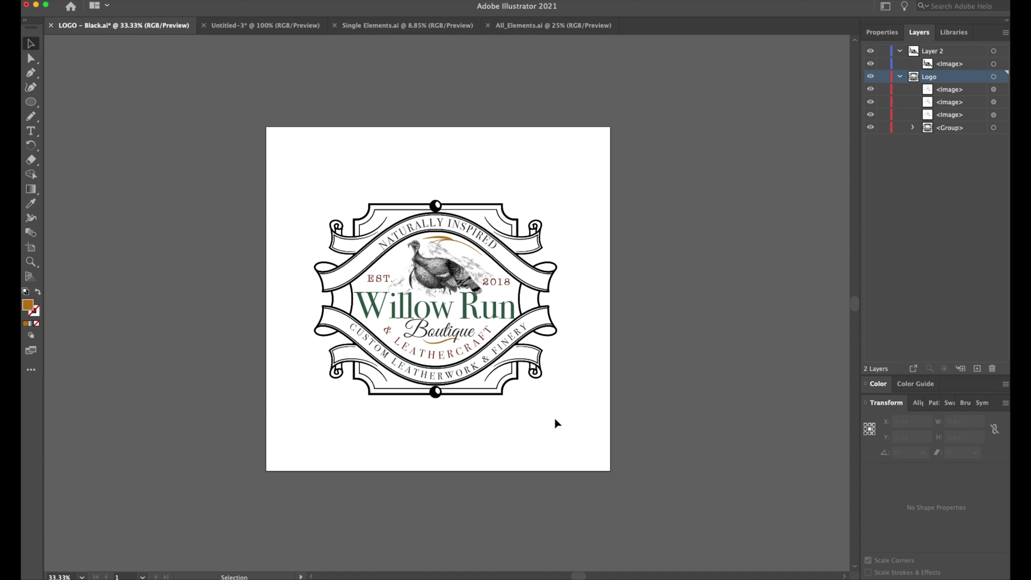
- Select the entire Willow Run logo artwork in Illustrator, and return to Photoshop
{"action": "scroll", "coordinate": [559, 424], "scroll_direction": "up", "scroll_amount": 1}
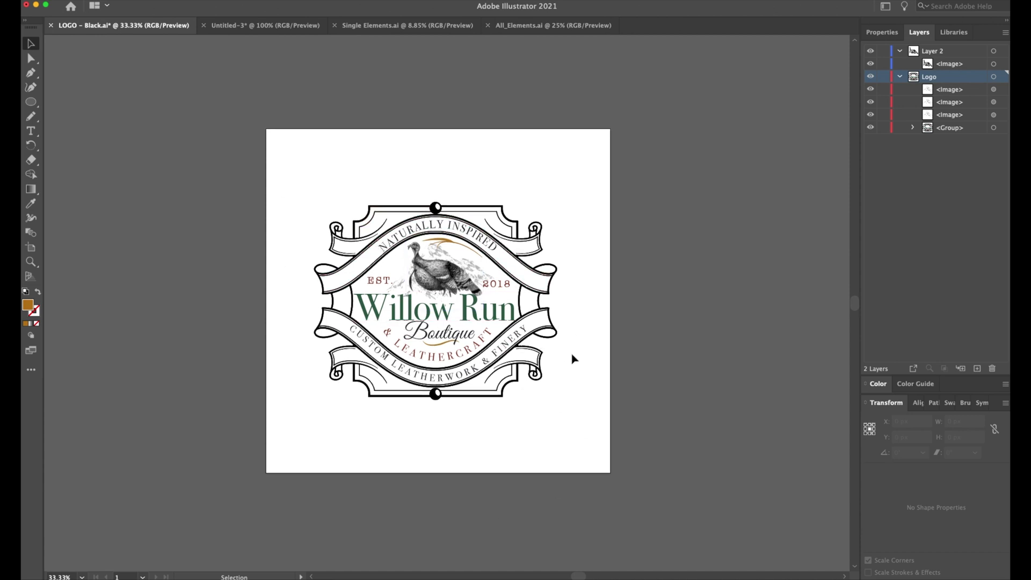
{"action": "scroll", "coordinate": [579, 359], "scroll_direction": "up", "scroll_amount": 1}
{"action": "scroll", "coordinate": [664, 365], "scroll_direction": "up", "scroll_amount": 1}
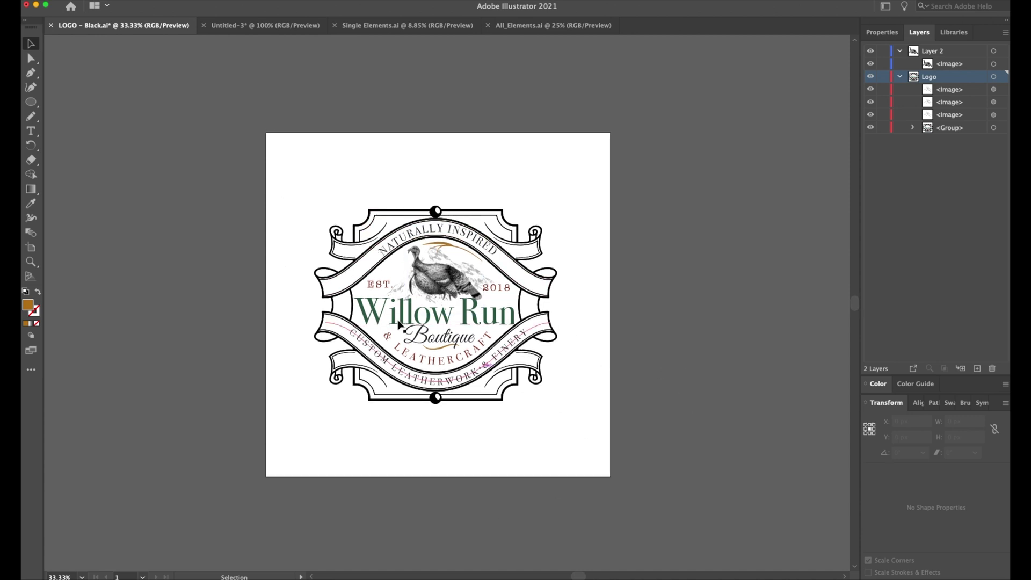
{"action": "left_click_drag", "start_coordinate": [311, 195], "coordinate": [666, 450]}
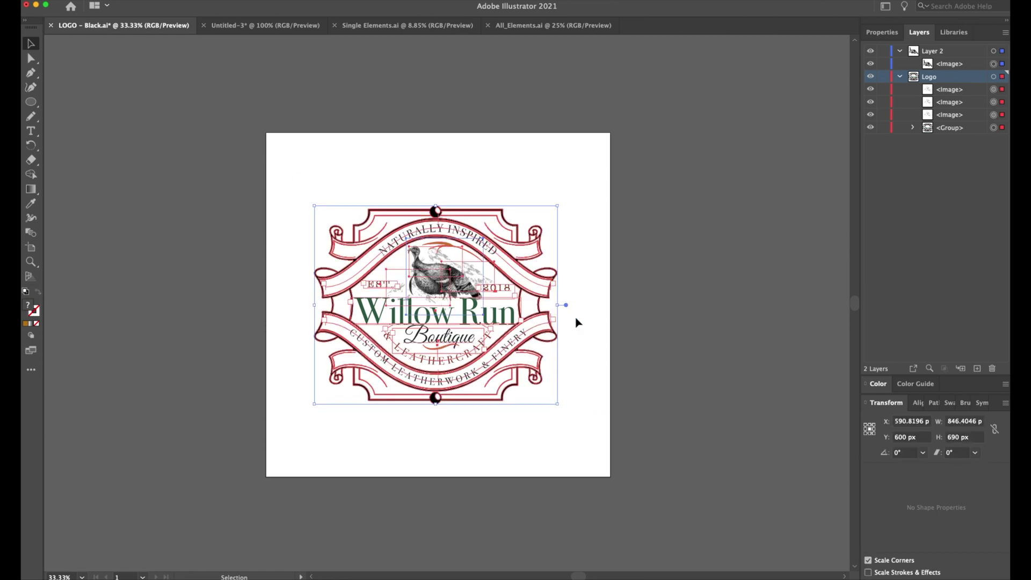
{"action": "key", "text": "super+Tab"}
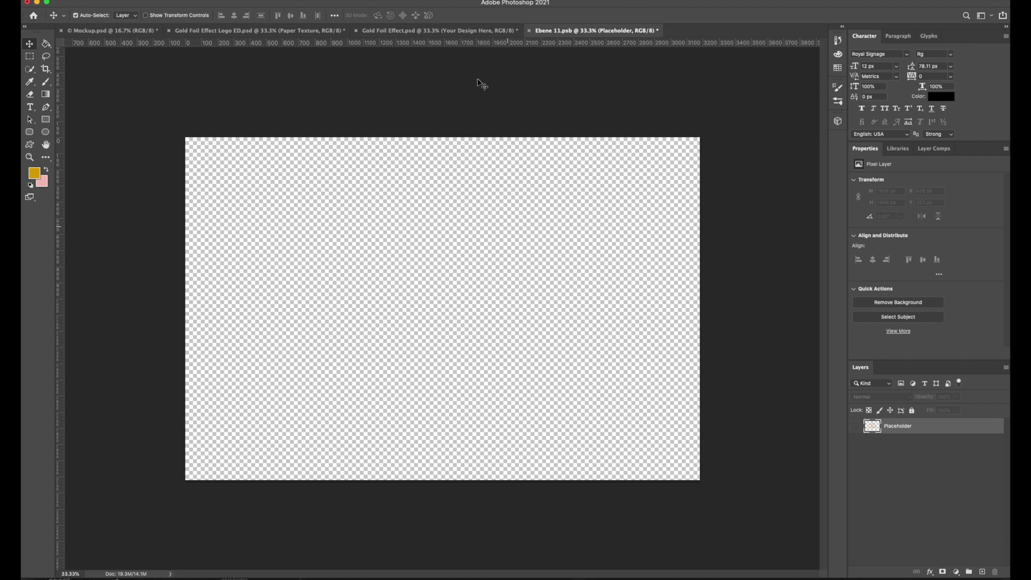
- Try shifting the turkey illustration in Gold Foil Effect Logo ED.psd, and undo the move
{"action": "left_click", "coordinate": [452, 33]}
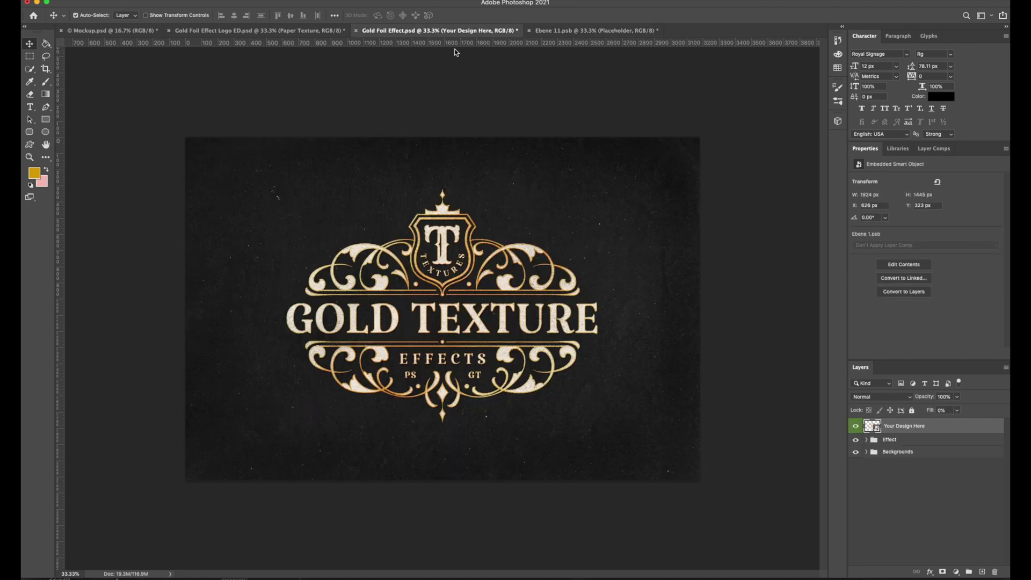
{"action": "left_click", "coordinate": [288, 31]}
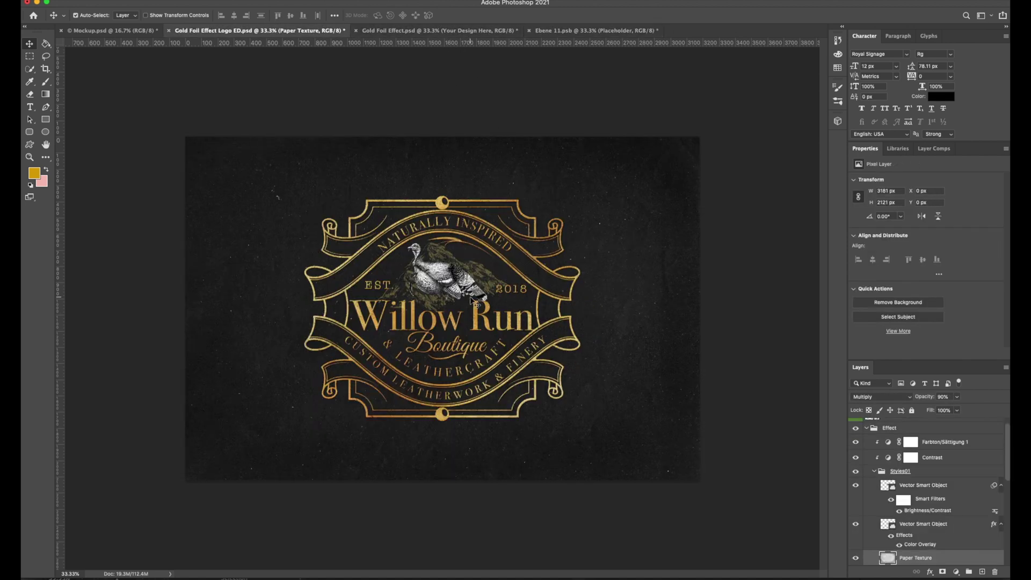
{"action": "left_click_drag", "start_coordinate": [433, 266], "coordinate": [411, 263]}
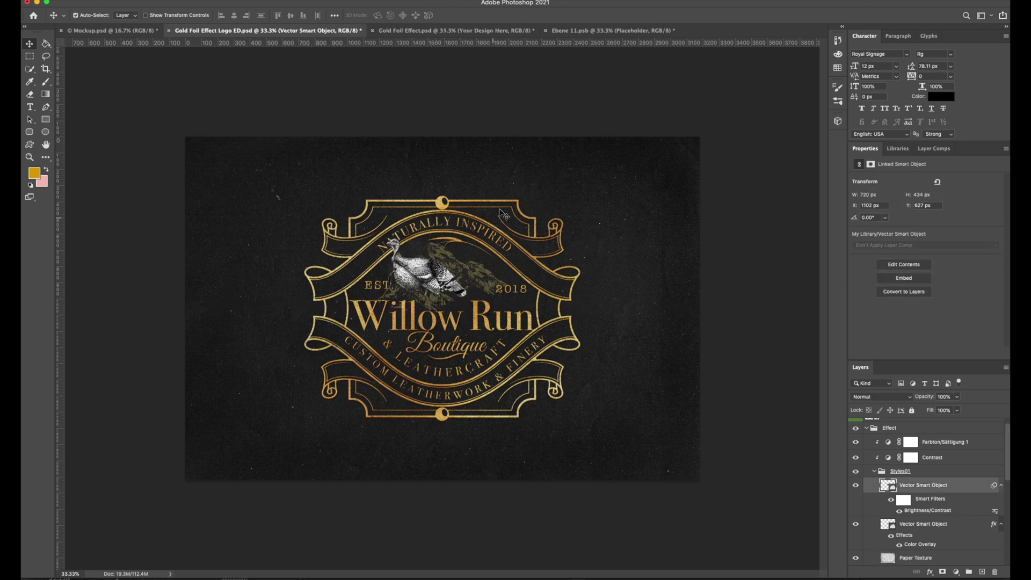
{"action": "key", "text": "super+z"}
- Copy the whole Willow Run logo from Illustrator and paste it into Ebene 11.psb in Photoshop as a smart object
{"action": "left_click", "coordinate": [592, 32]}
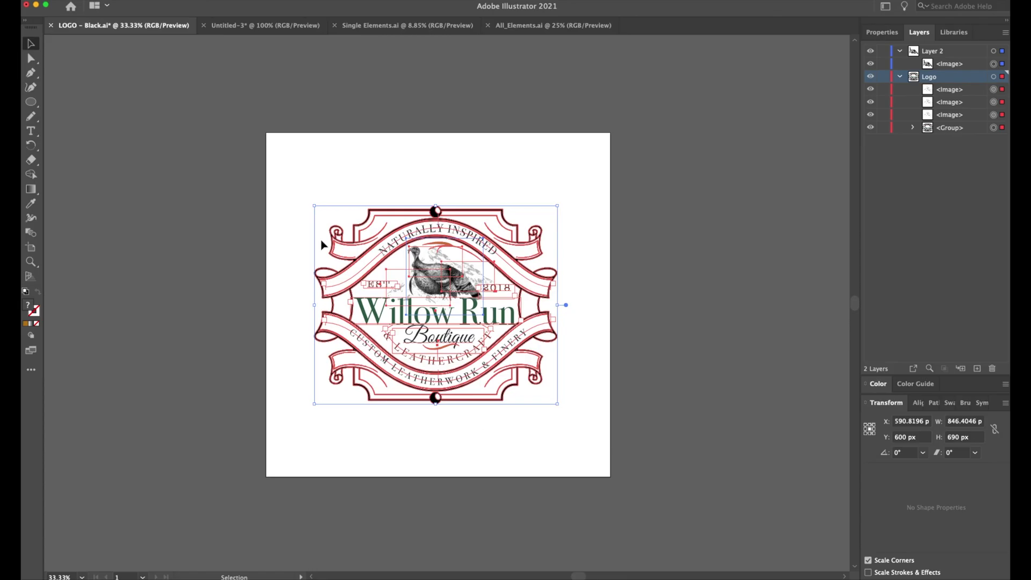
{"action": "left_click_drag", "start_coordinate": [299, 185], "coordinate": [595, 477]}
{"action": "key", "text": "super+c"}
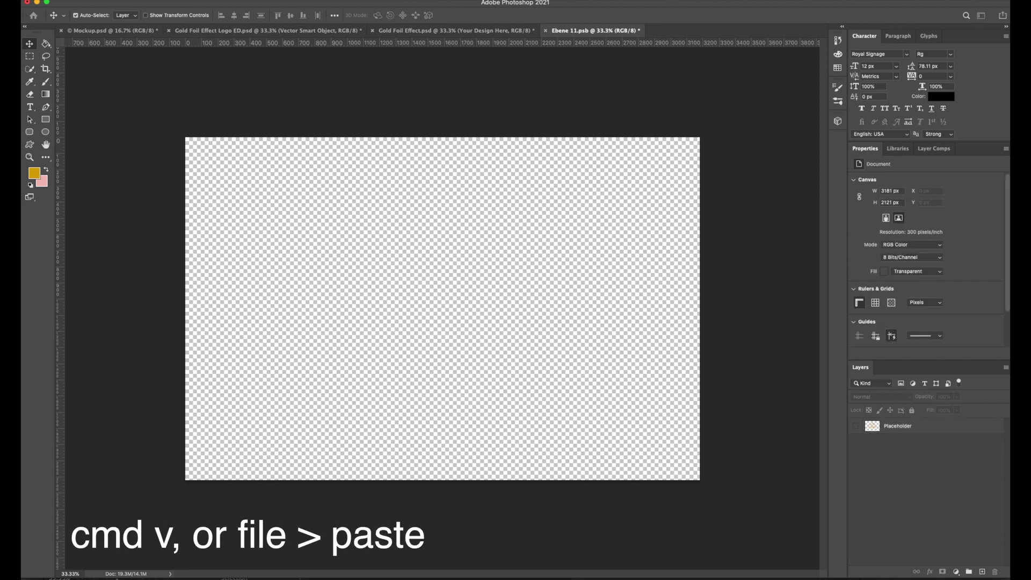
{"action": "key", "text": "super+v"}
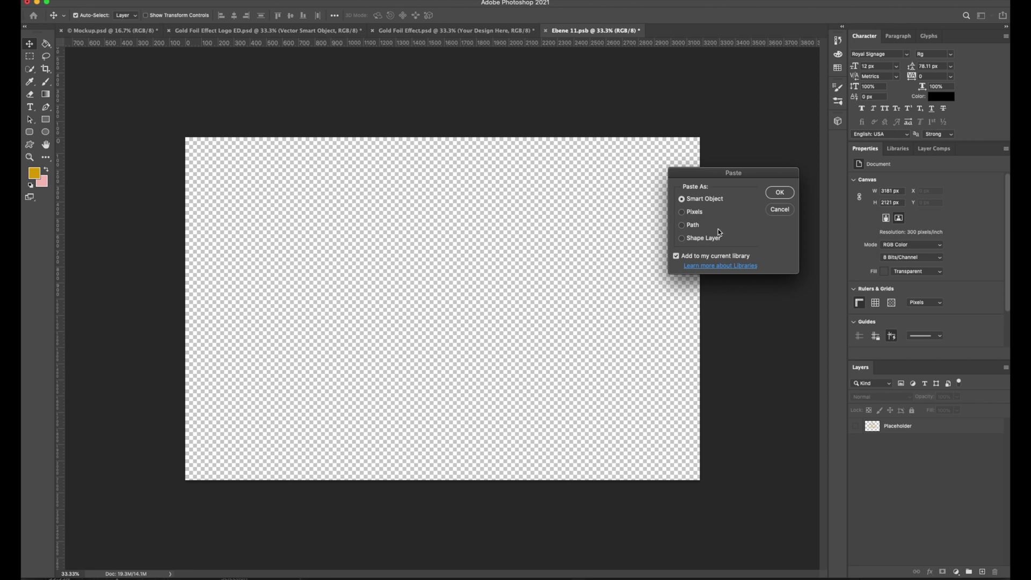
{"action": "left_click", "coordinate": [789, 196]}
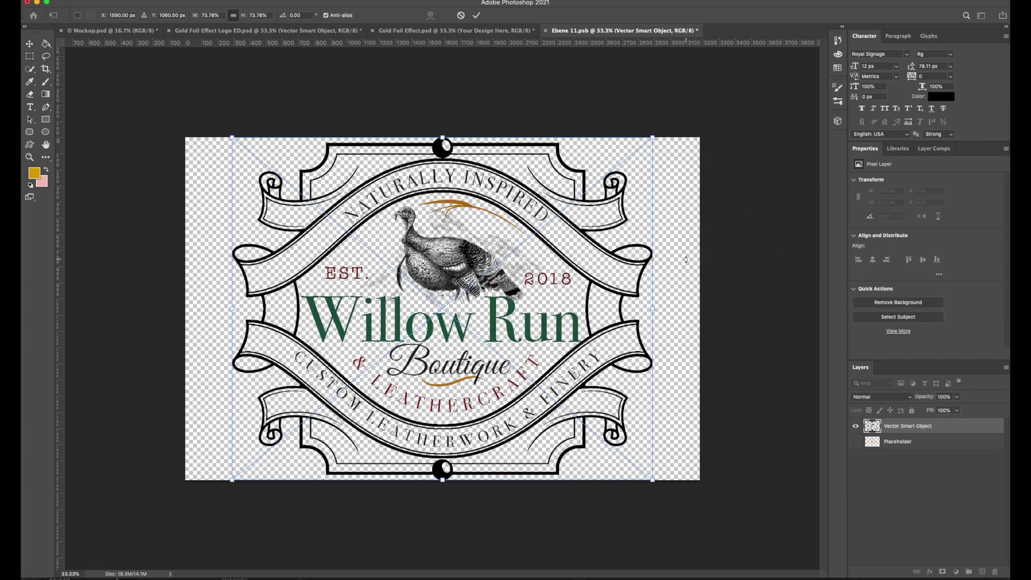
- Scale the pasted logo down to about 58% around its centre and commit the transformation
{"action": "left_click_drag", "start_coordinate": [652, 139], "coordinate": [626, 159]}
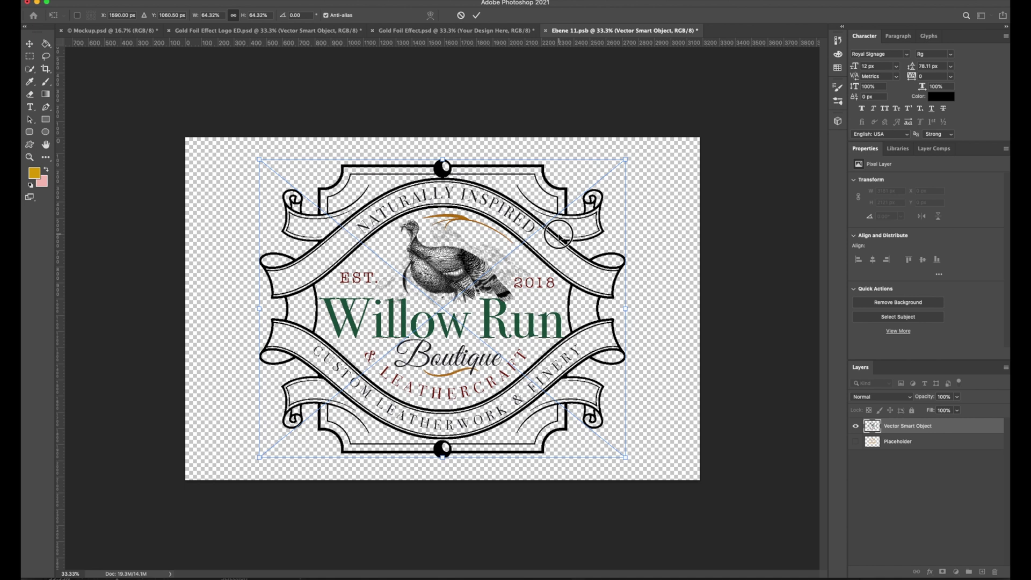
{"action": "mouse_move", "coordinate": [558, 239]}
{"action": "left_mouse_down"}
{"action": "mouse_move", "coordinate": [465, 298]}
{"action": "mouse_move", "coordinate": [484, 199]}
{"action": "mouse_move", "coordinate": [558, 239]}
{"action": "left_mouse_up"}
{"action": "left_click_drag", "start_coordinate": [626, 161], "coordinate": [616, 168]}
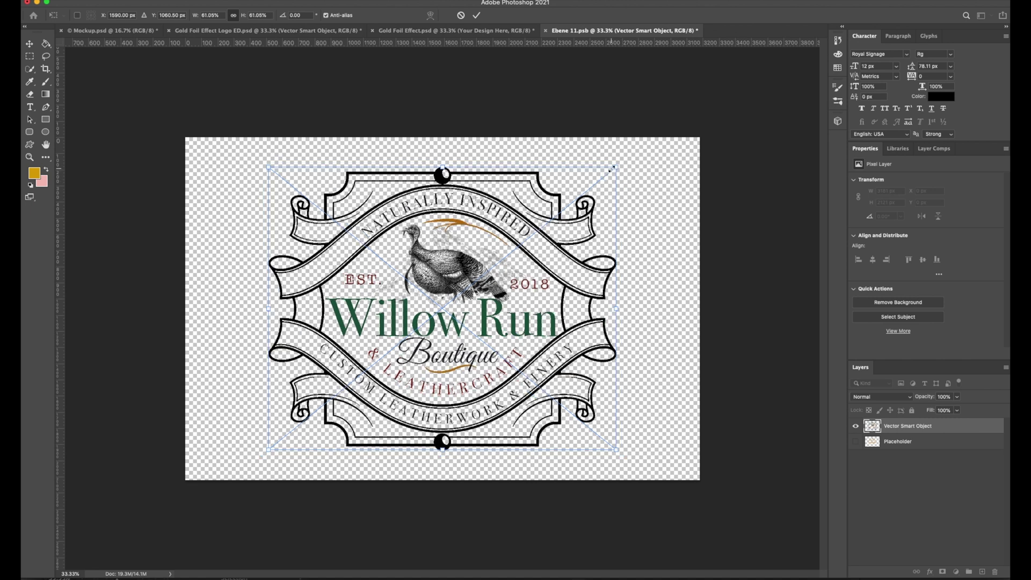
{"action": "left_click_drag", "start_coordinate": [611, 169], "coordinate": [604, 175]}
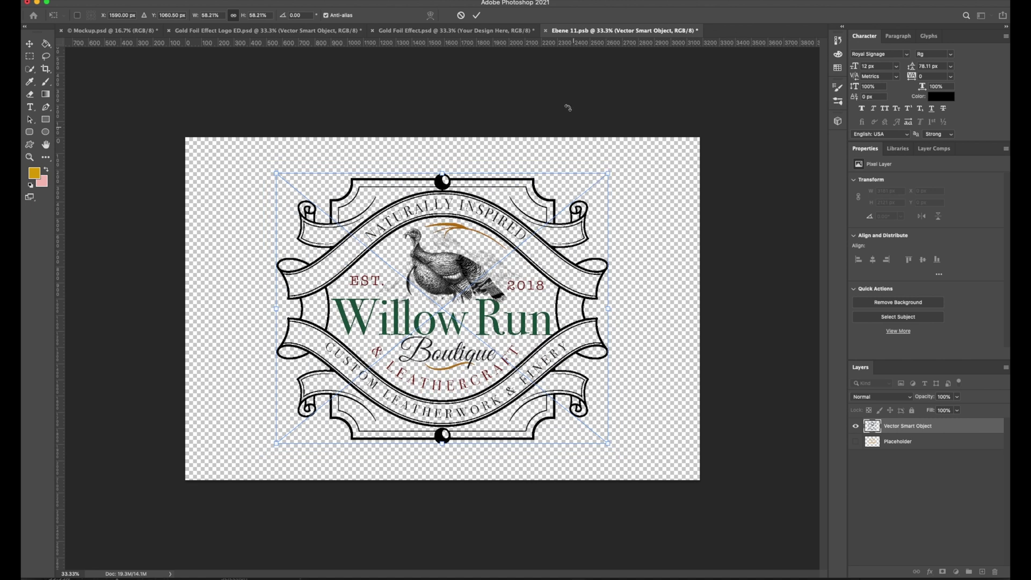
{"action": "left_click", "coordinate": [476, 16]}
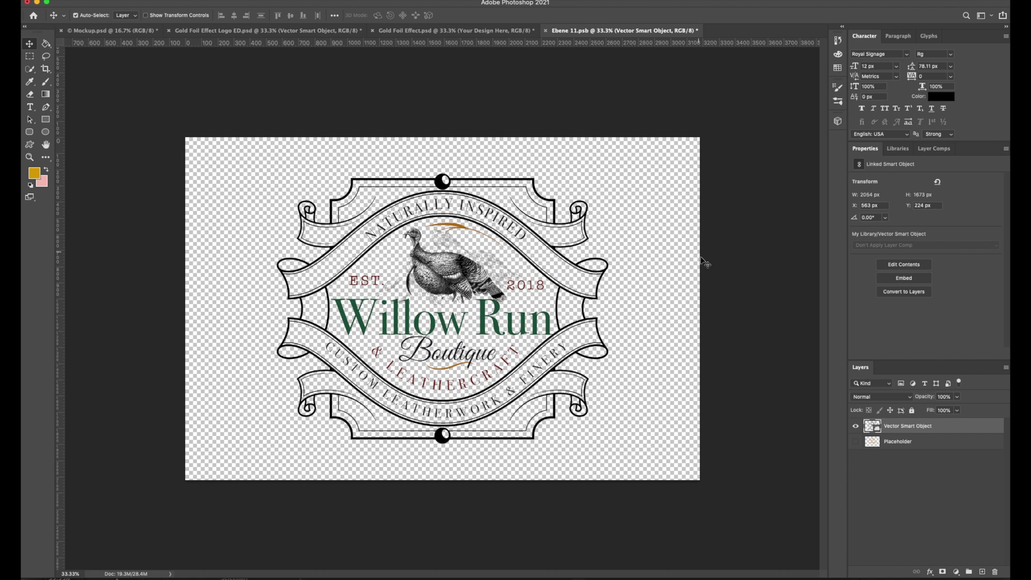
- Compare the Gold Foil Effect.psd template with the logo placed in Ebene 11.psb
{"action": "left_click", "coordinate": [456, 31]}
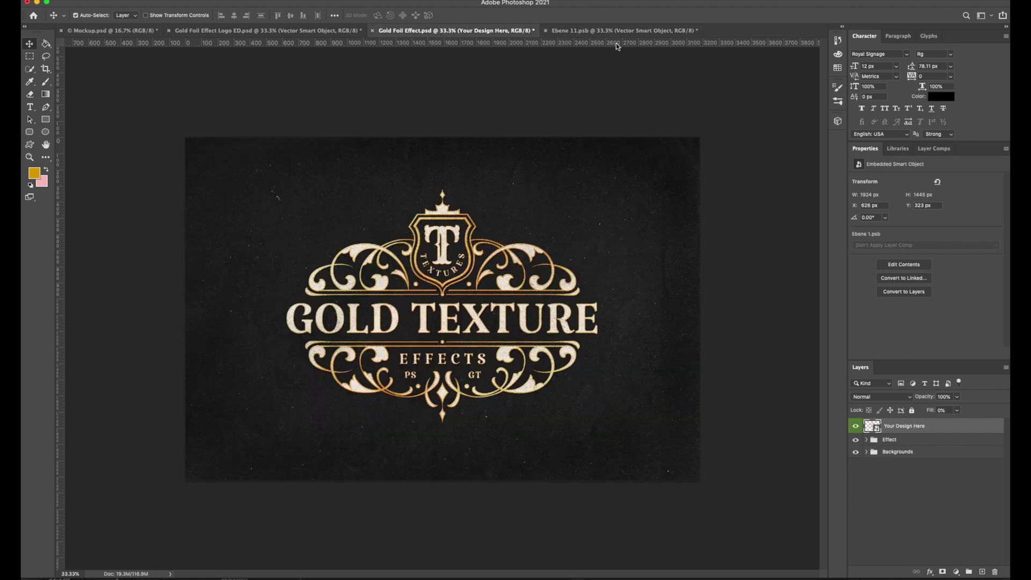
{"action": "left_click", "coordinate": [586, 33]}
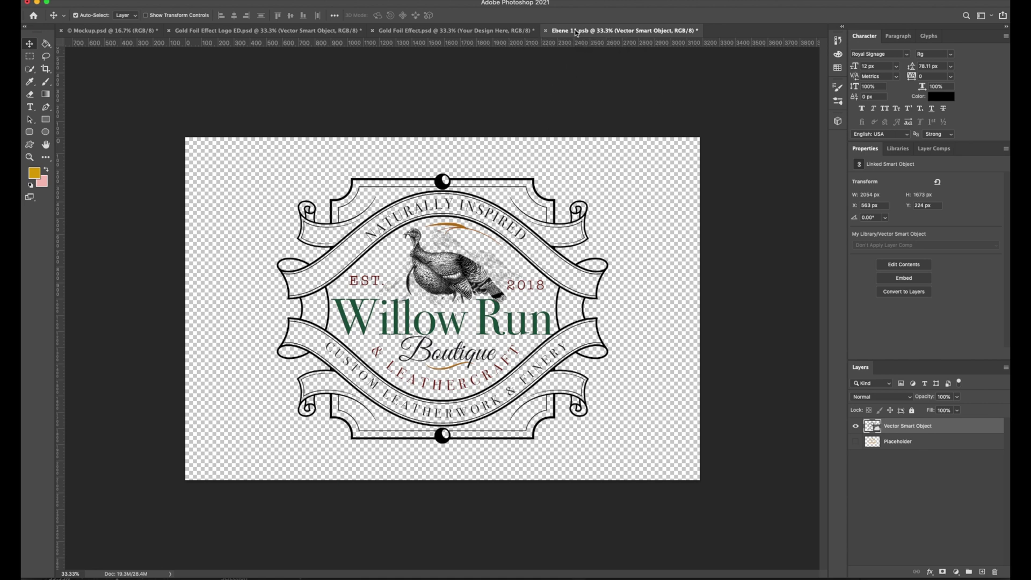
{"action": "left_click", "coordinate": [472, 30]}
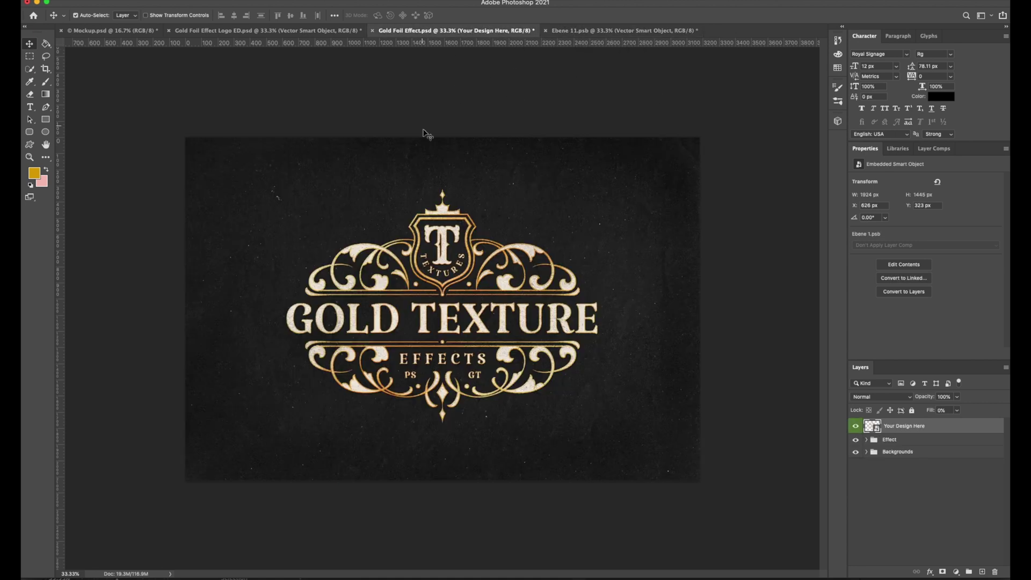
{"action": "left_click", "coordinate": [595, 30]}
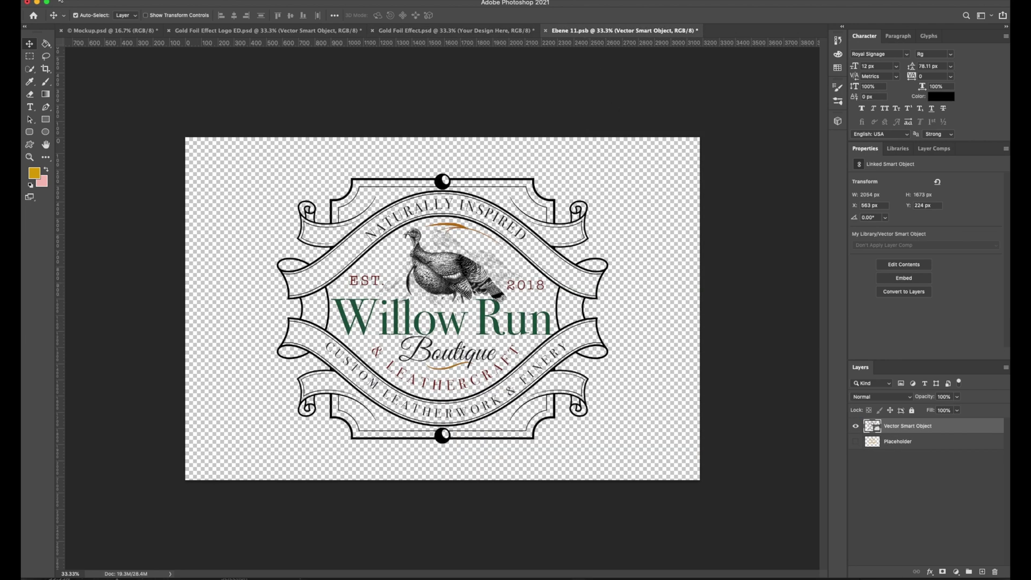
- Save the Ebene 11.psb smart object contents and return to Gold Foil Effect.psd
{"action": "left_click", "coordinate": [33, 1]}
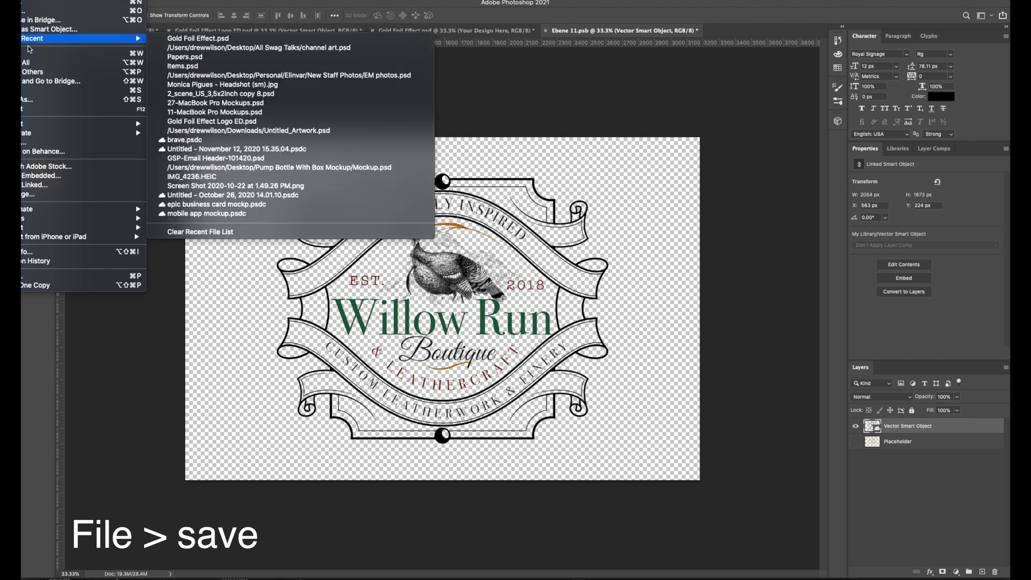
{"action": "left_click", "coordinate": [50, 92]}
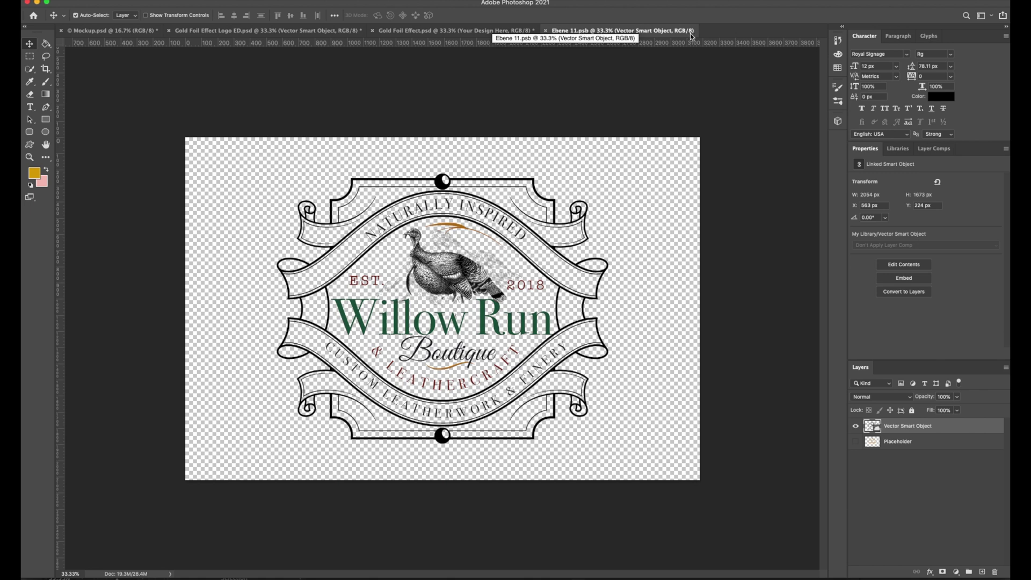
{"action": "left_click", "coordinate": [421, 33]}
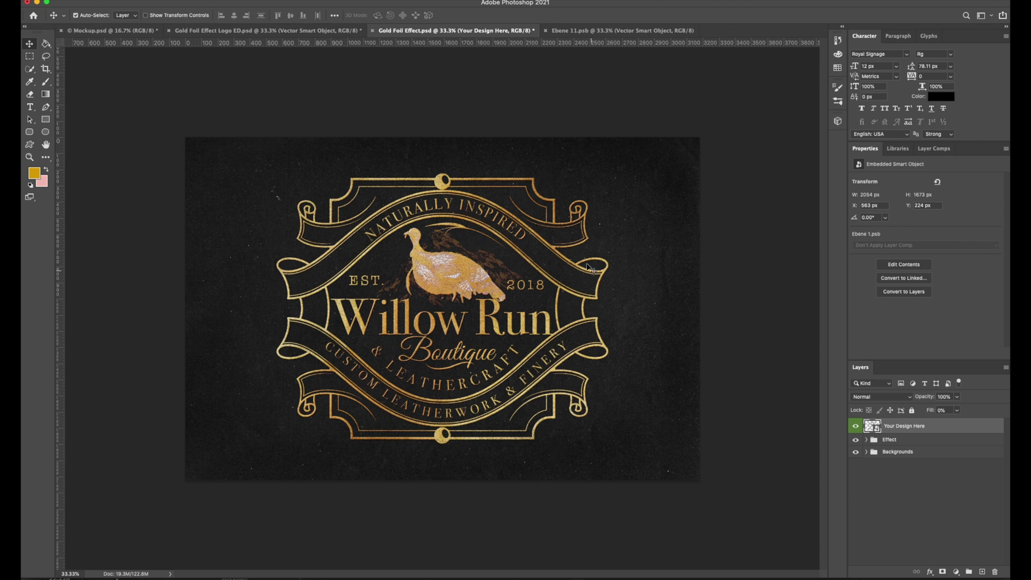
- Check the separate turkey layer in Gold Foil Effect Logo ED.psd by toggling its visibility
{"action": "left_click", "coordinate": [240, 31]}
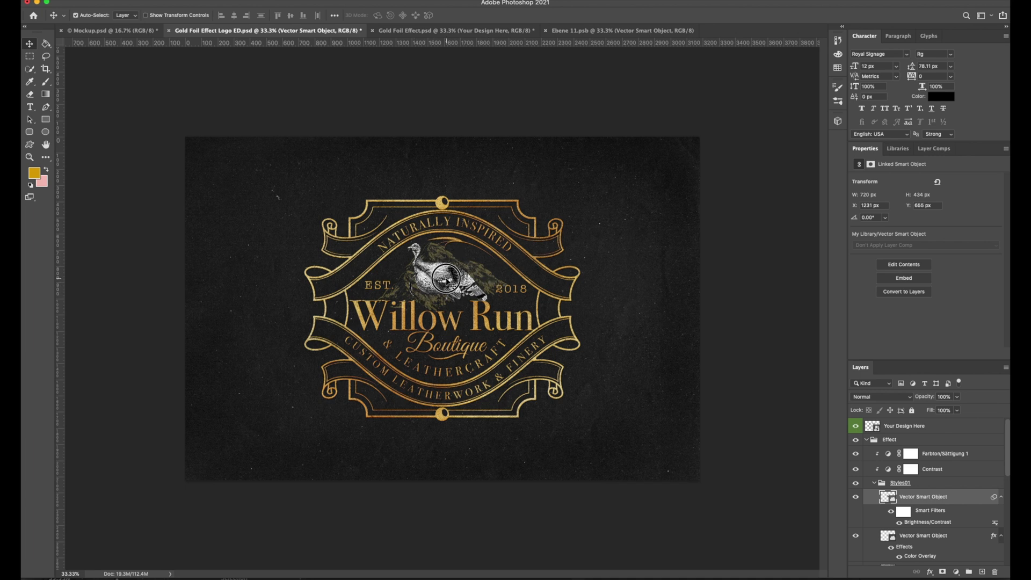
{"action": "left_click", "coordinate": [855, 499]}
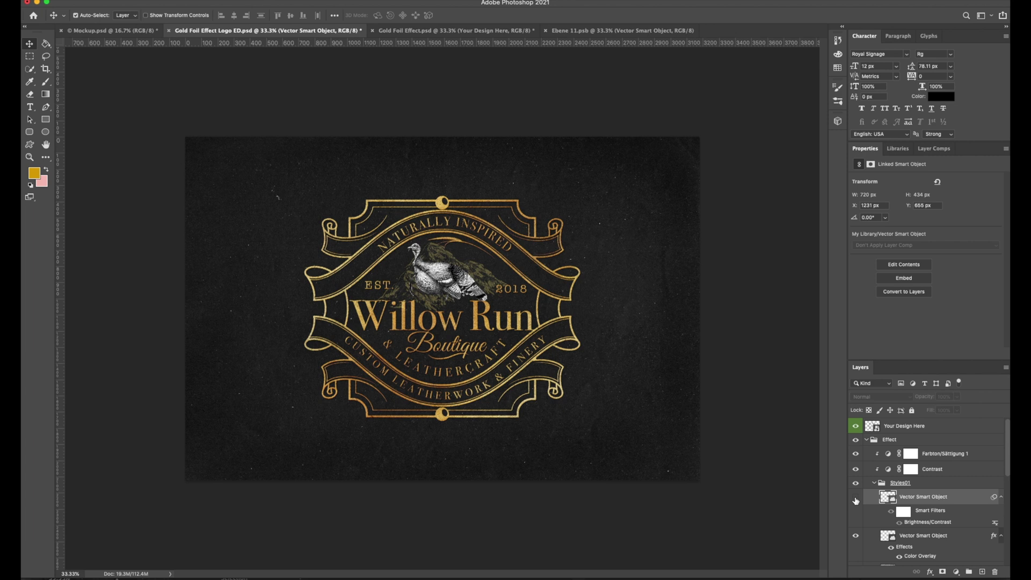
{"action": "left_click", "coordinate": [855, 499]}
- Hide Layer 2 containing the turkey image in the Illustrator logo file
{"action": "left_click", "coordinate": [571, 30]}
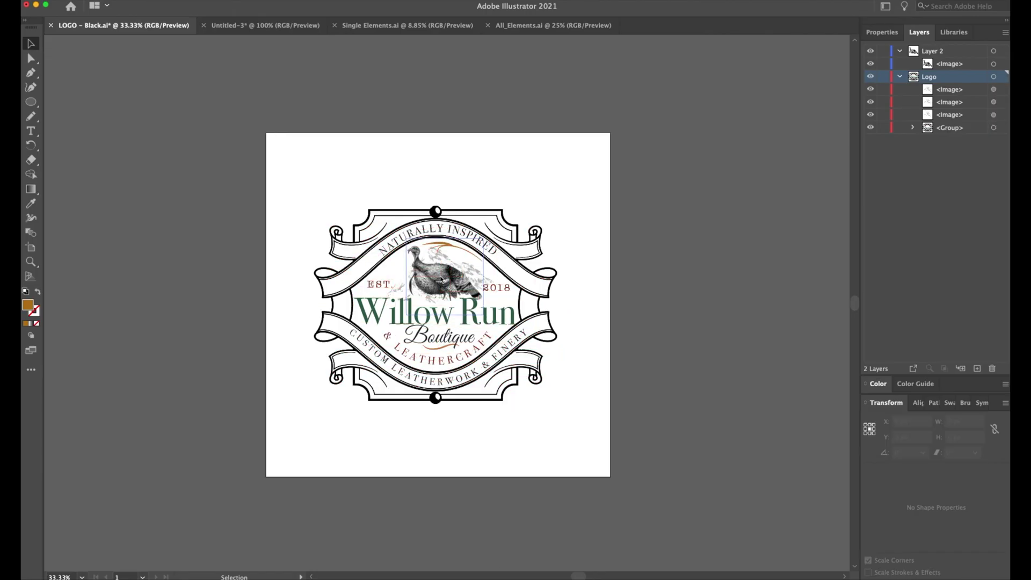
{"action": "left_click", "coordinate": [441, 279]}
{"action": "left_click", "coordinate": [871, 51]}
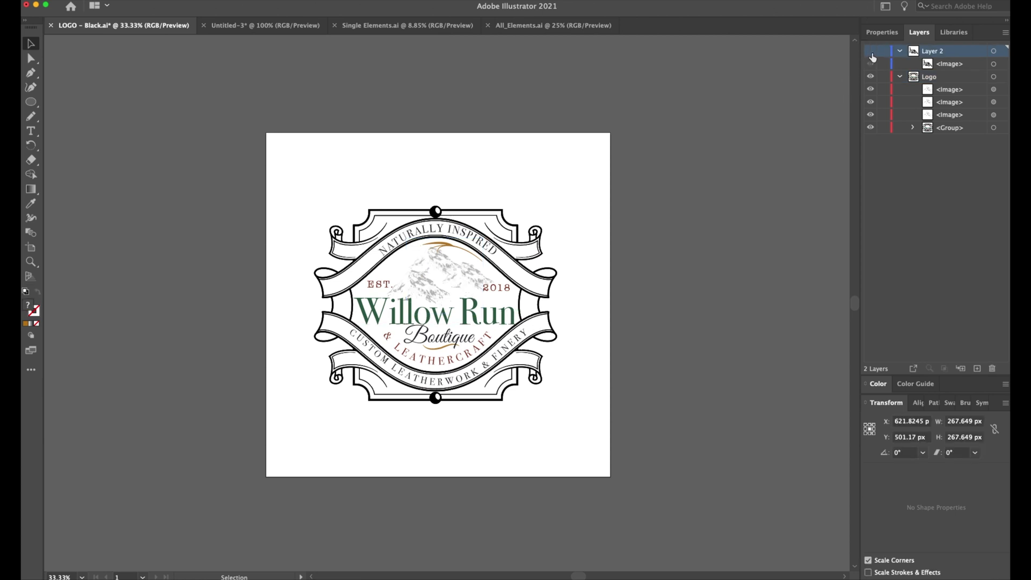
- Copy the logo artwork without the turkey in Illustrator, switch to Photoshop, and hide the existing logo layer in Ebene 11.psb
{"action": "left_click_drag", "start_coordinate": [299, 178], "coordinate": [593, 444]}
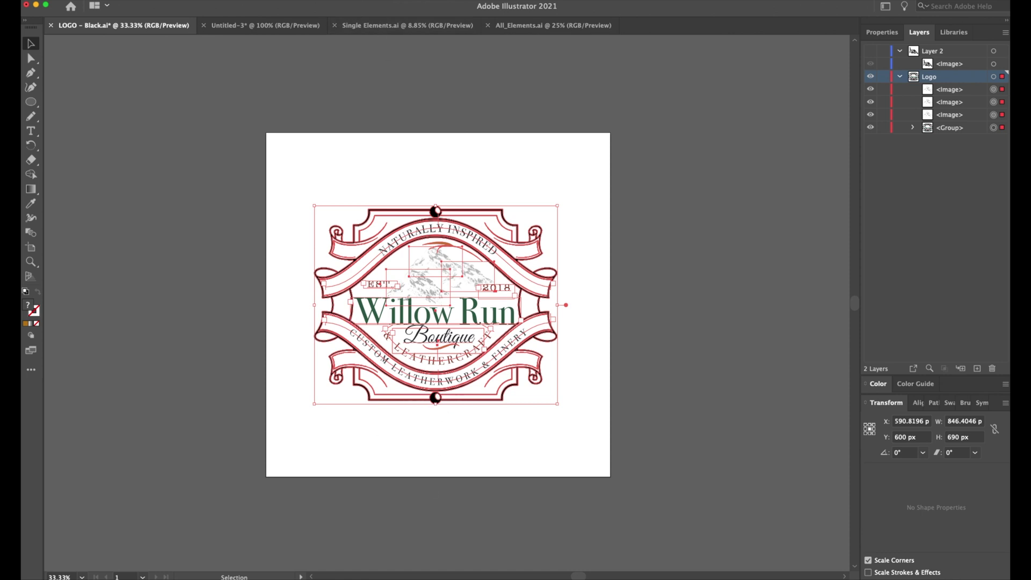
{"action": "key", "text": "super+Tab"}
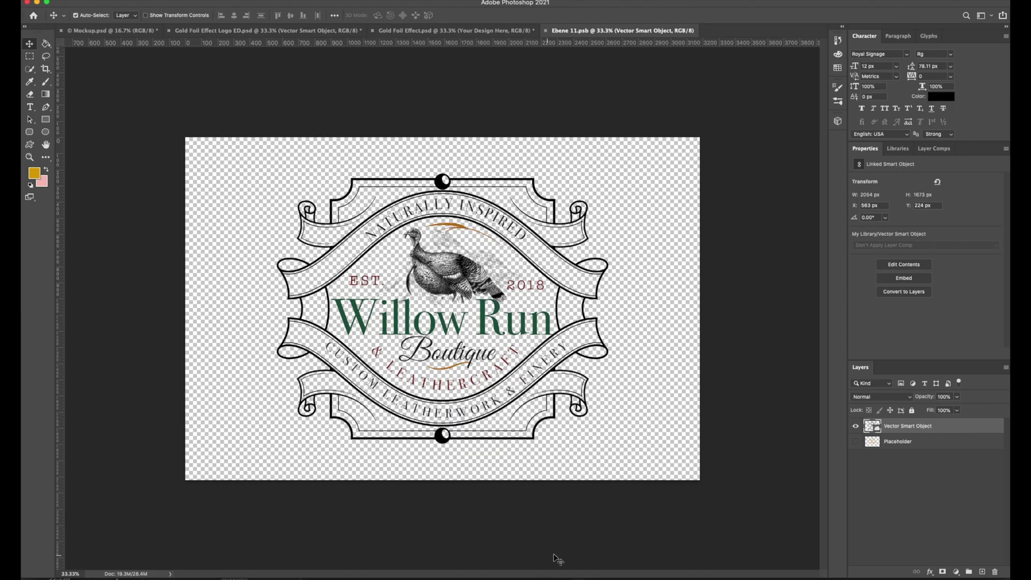
{"action": "left_click", "coordinate": [858, 427]}
{"action": "left_click", "coordinate": [421, 323]}
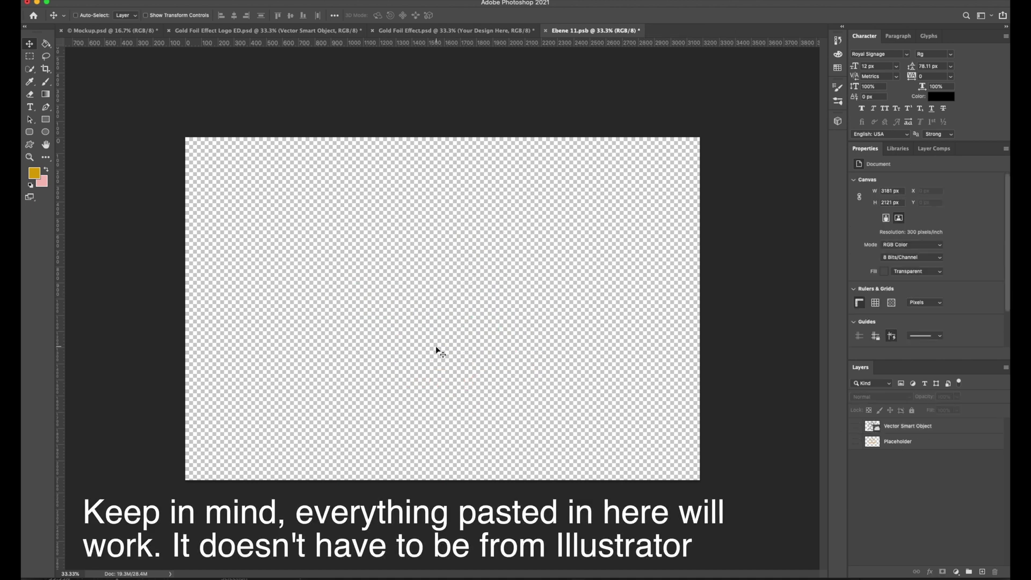
- Paste the turkey-free logo into Ebene 11.psb as a smart object and scale it down to about 2130 by 1737 px
{"action": "key", "text": "super+v"}
{"action": "left_click", "coordinate": [779, 193]}
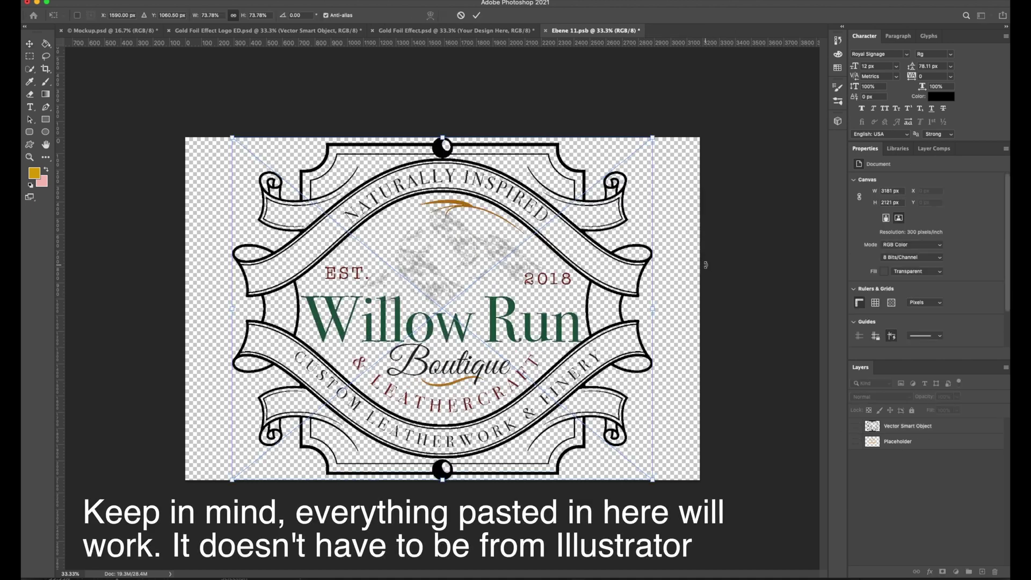
{"action": "left_click_drag", "start_coordinate": [654, 139], "coordinate": [614, 168]}
{"action": "left_click", "coordinate": [477, 16]}
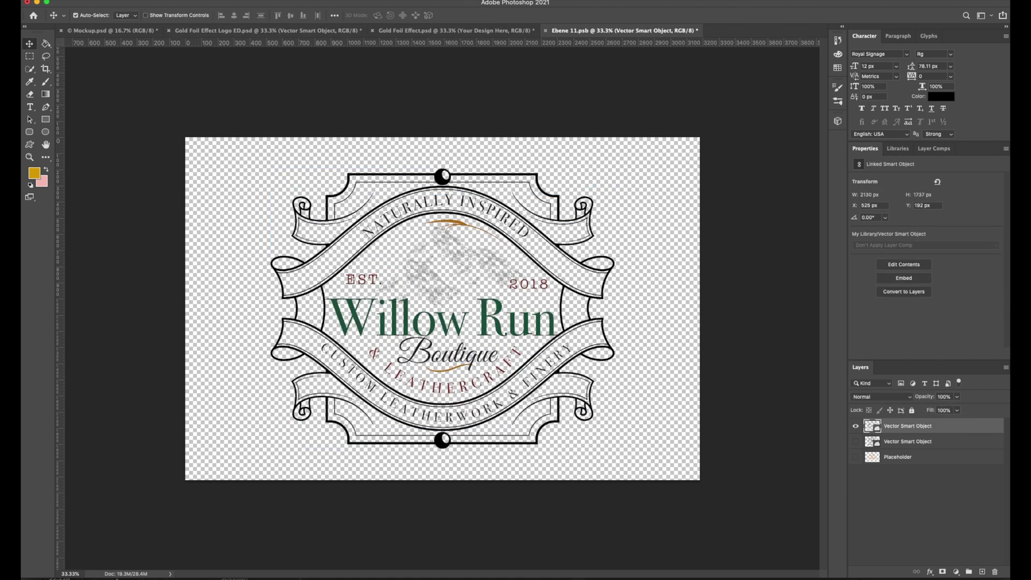
- Save the updated logo in Ebene 11.psb and switch to the Gold Foil Effect.psd document
{"action": "left_click", "coordinate": [32, 0]}
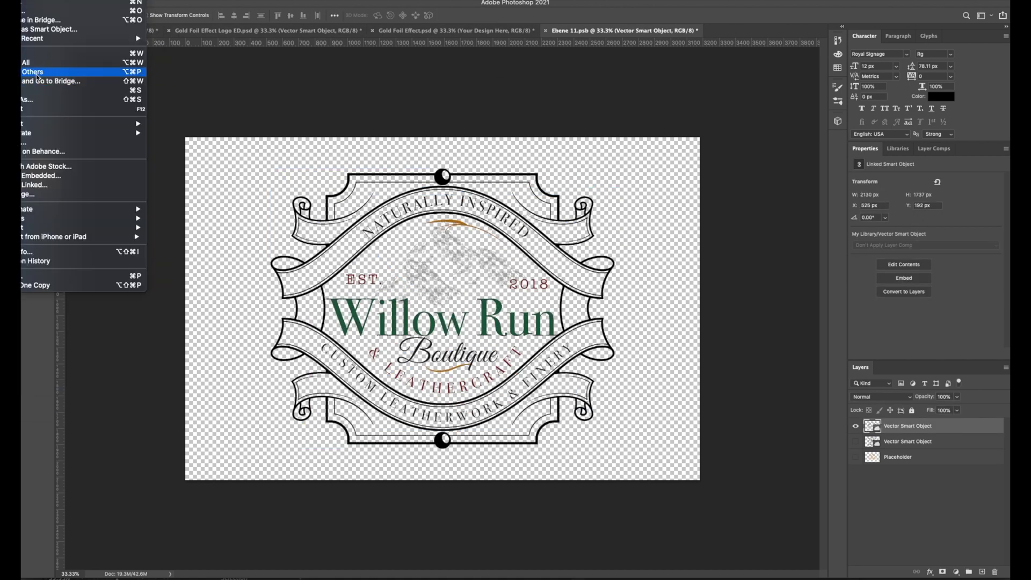
{"action": "left_click", "coordinate": [83, 91]}
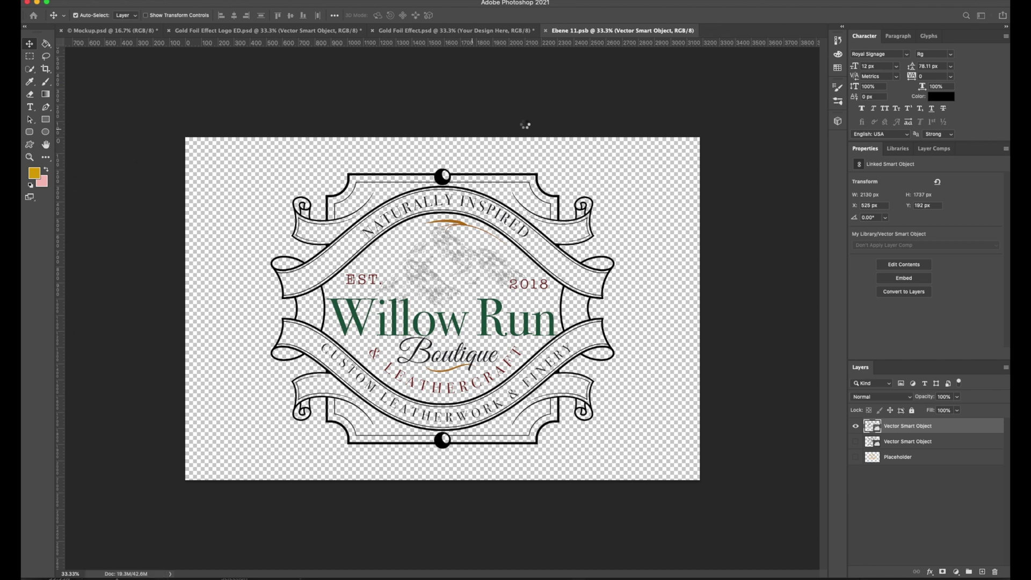
{"action": "left_click", "coordinate": [471, 33]}
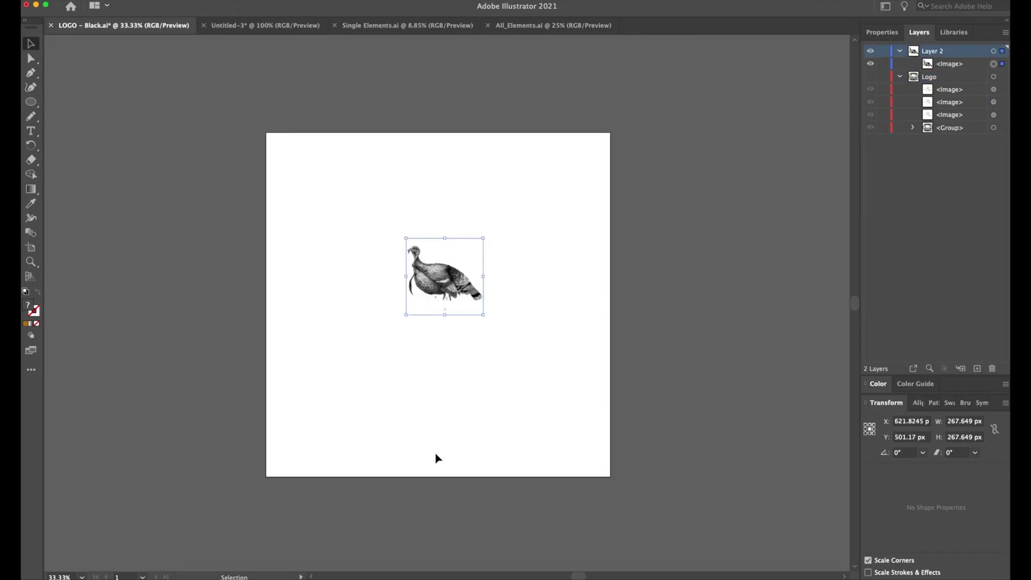
- Copy the turkey image from Illustrator and paste it into Gold Foil Effect.psd as a smart object directly above the Effect group
{"action": "left_click", "coordinate": [437, 458]}
{"action": "left_click_drag", "start_coordinate": [376, 224], "coordinate": [623, 433]}
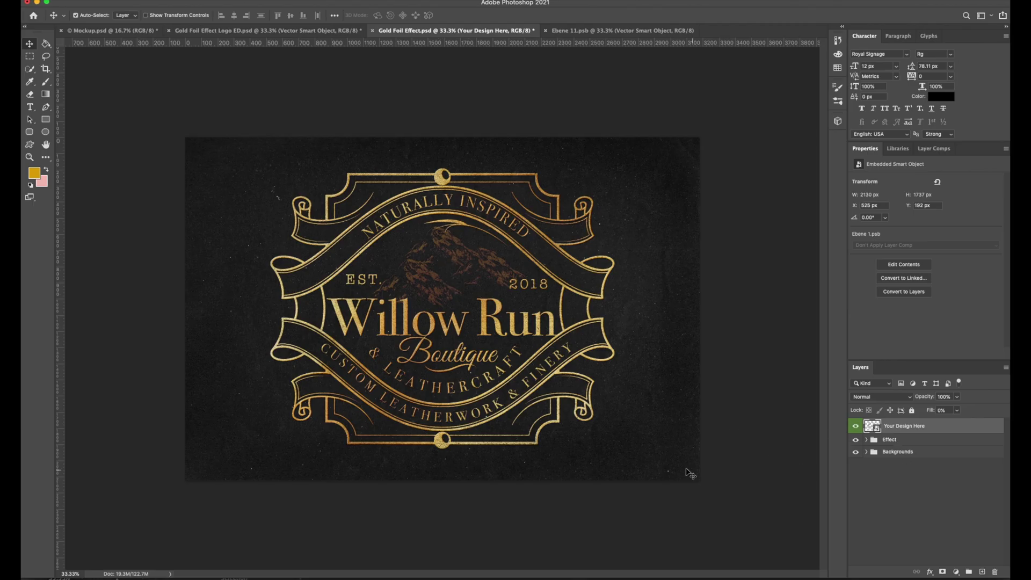
{"action": "left_click", "coordinate": [672, 442]}
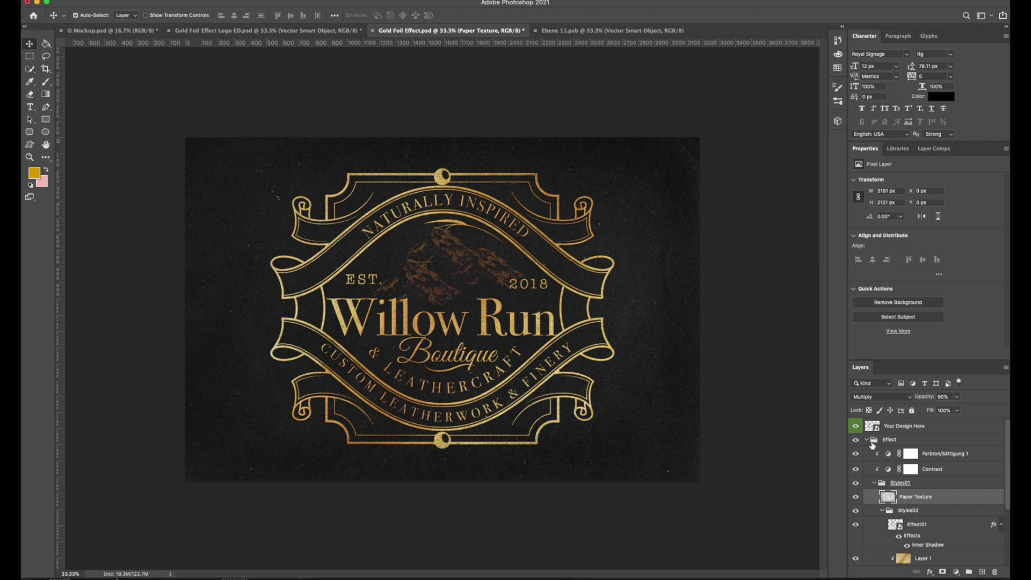
{"action": "left_click", "coordinate": [867, 440]}
{"action": "key", "text": "super+v"}
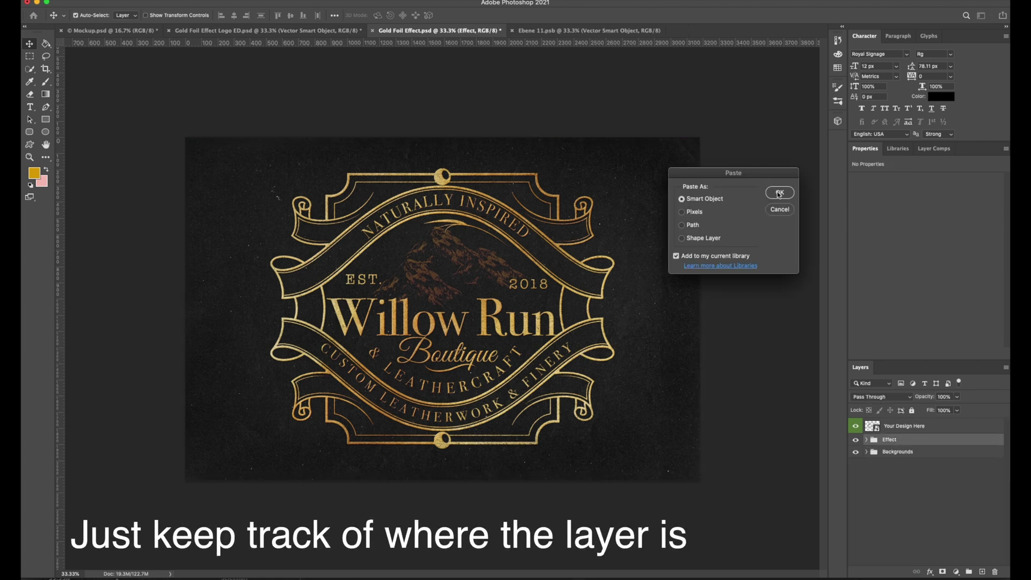
{"action": "left_click", "coordinate": [779, 194]}
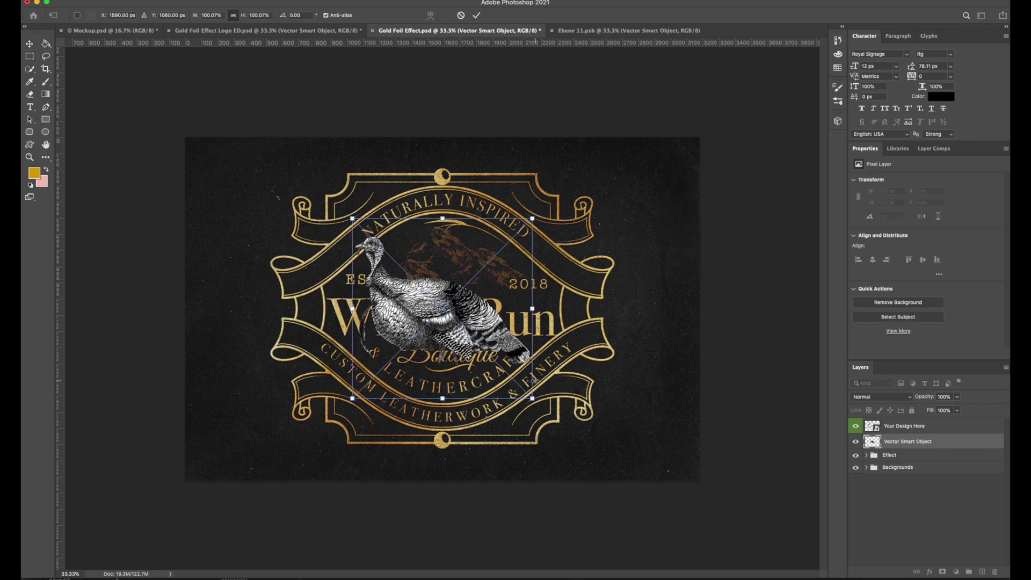
- Scale the turkey to about 53% and position it inside the emblem above the Willow Run lettering
{"action": "left_click_drag", "start_coordinate": [532, 219], "coordinate": [501, 250]}
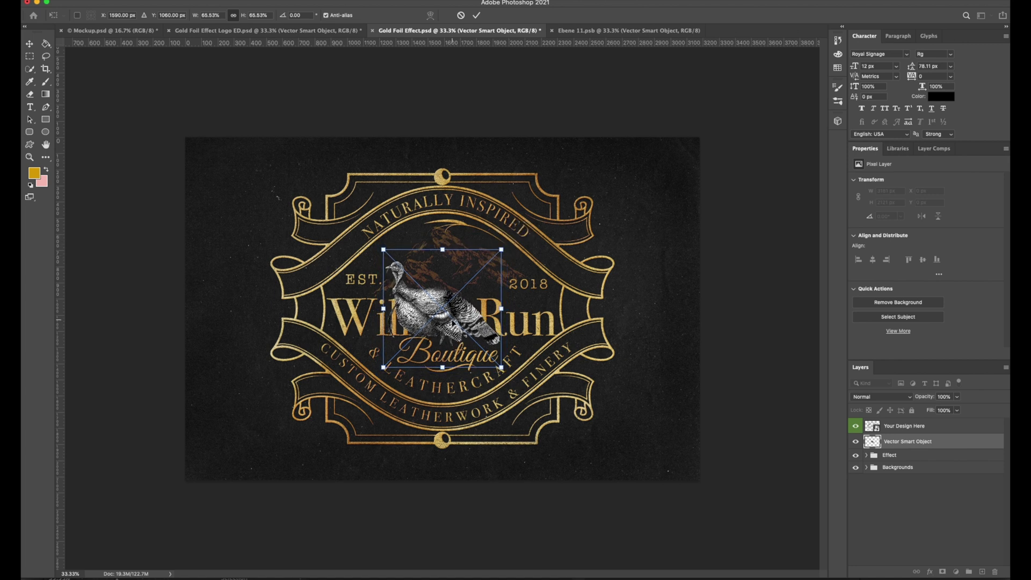
{"action": "left_click_drag", "start_coordinate": [451, 322], "coordinate": [469, 283]}
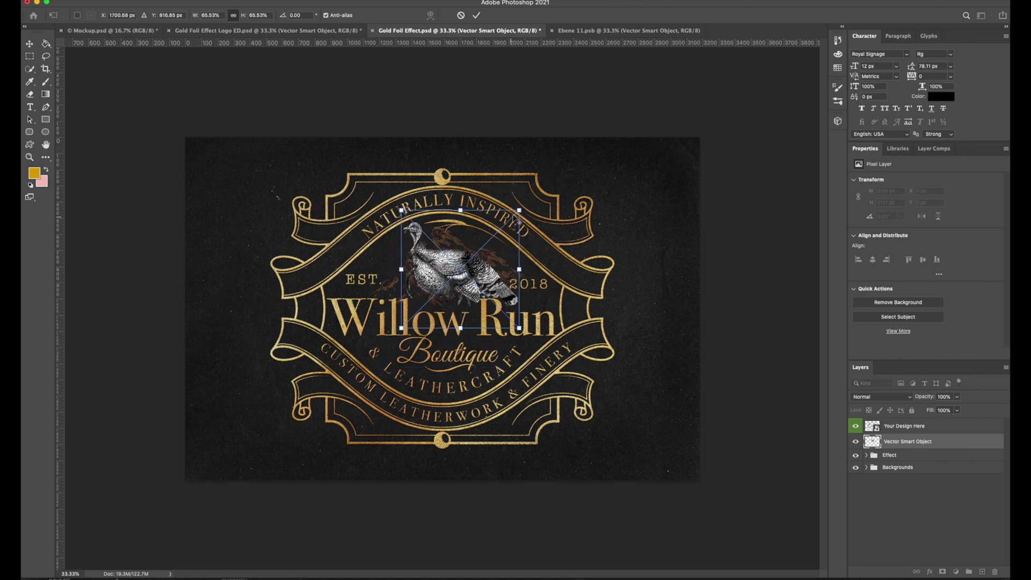
{"action": "left_click_drag", "start_coordinate": [519, 210], "coordinate": [508, 222]}
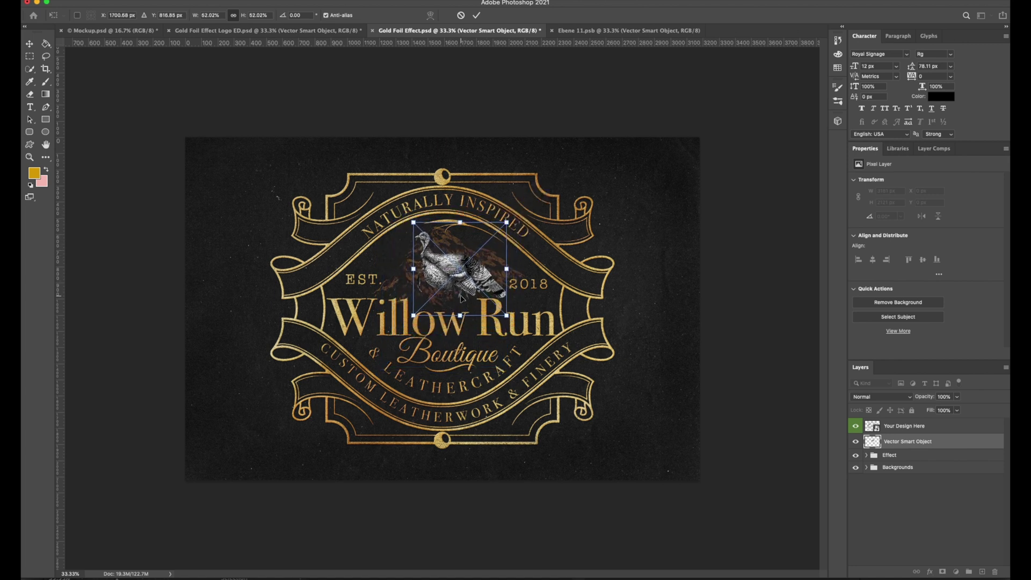
{"action": "left_click_drag", "start_coordinate": [461, 281], "coordinate": [452, 284]}
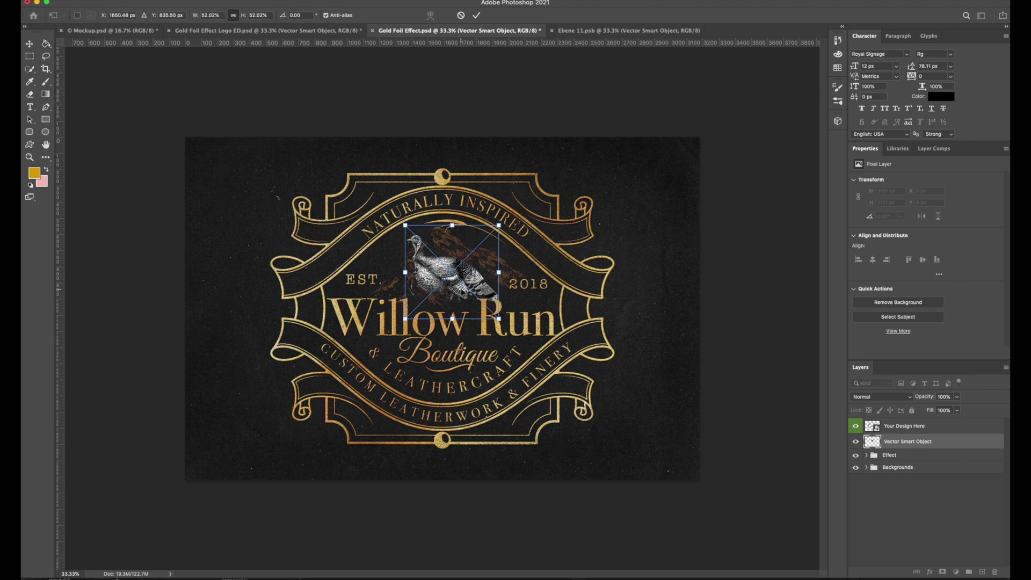
{"action": "mouse_move", "coordinate": [499, 234]}
{"action": "left_mouse_down"}
{"action": "mouse_move", "coordinate": [508, 217]}
{"action": "mouse_move", "coordinate": [498, 248]}
{"action": "left_mouse_up"}
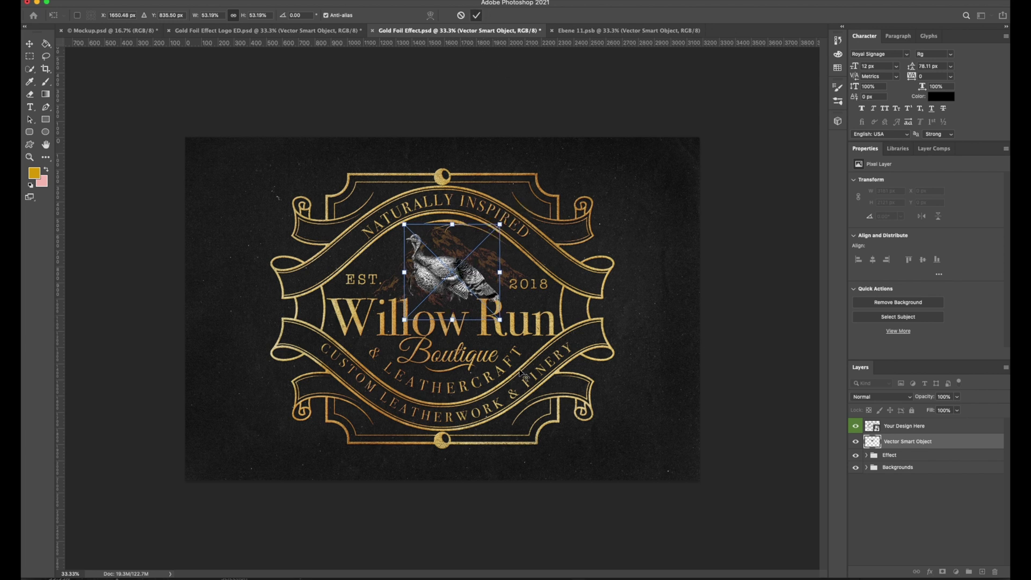
{"action": "left_click", "coordinate": [477, 15]}
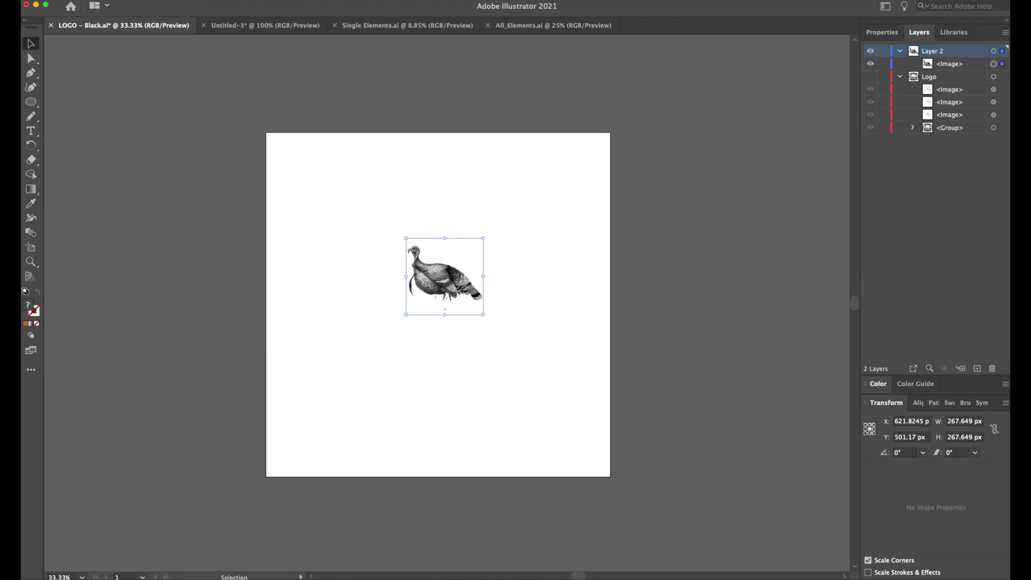
- Show the Logo layer in Illustrator for reference, and enlarge the turkey in Gold Foil Effect.psd slightly to about 592 by 510 px
{"action": "left_click", "coordinate": [871, 76]}
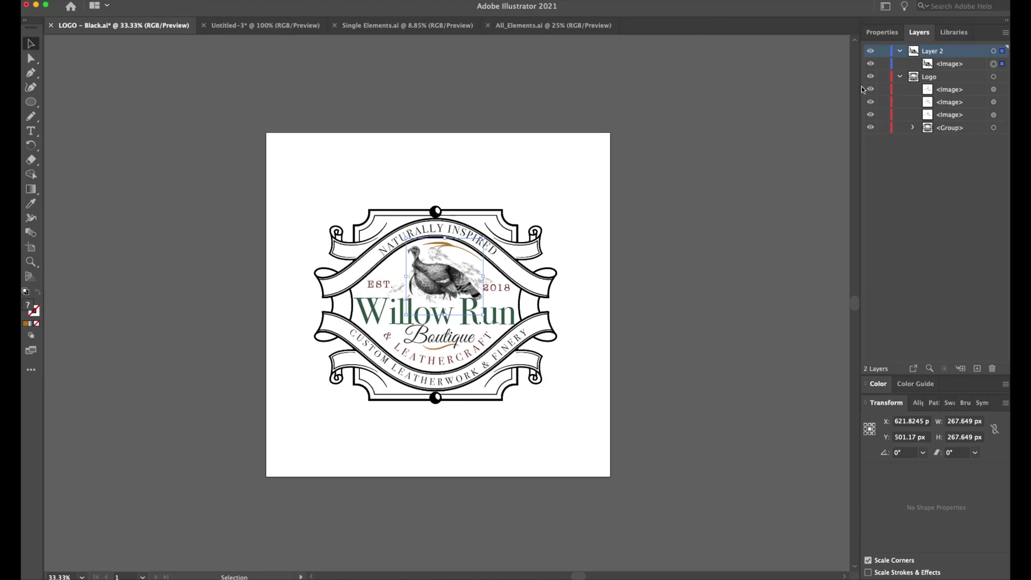
{"action": "left_click", "coordinate": [633, 328]}
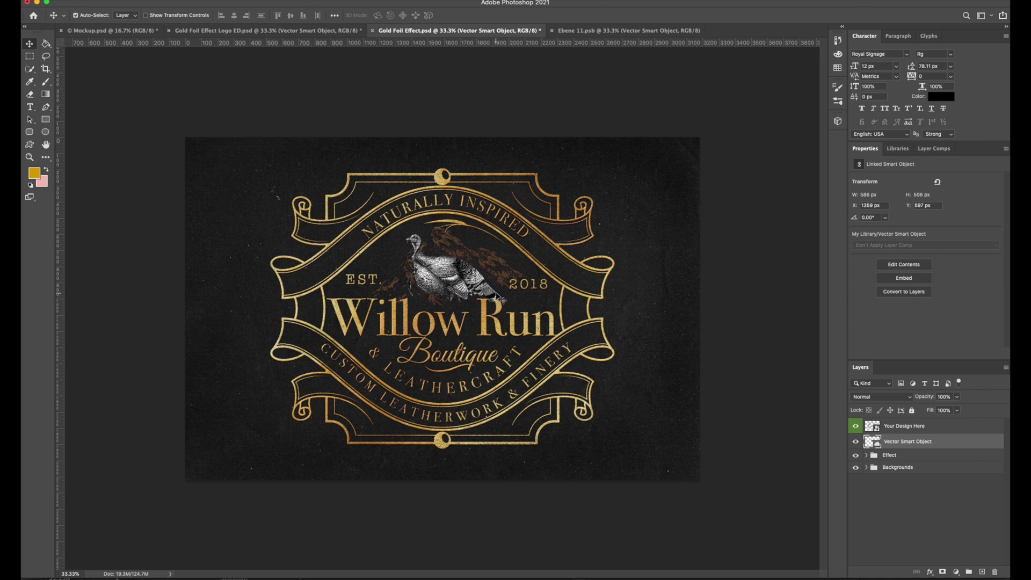
{"action": "key", "text": "super+t"}
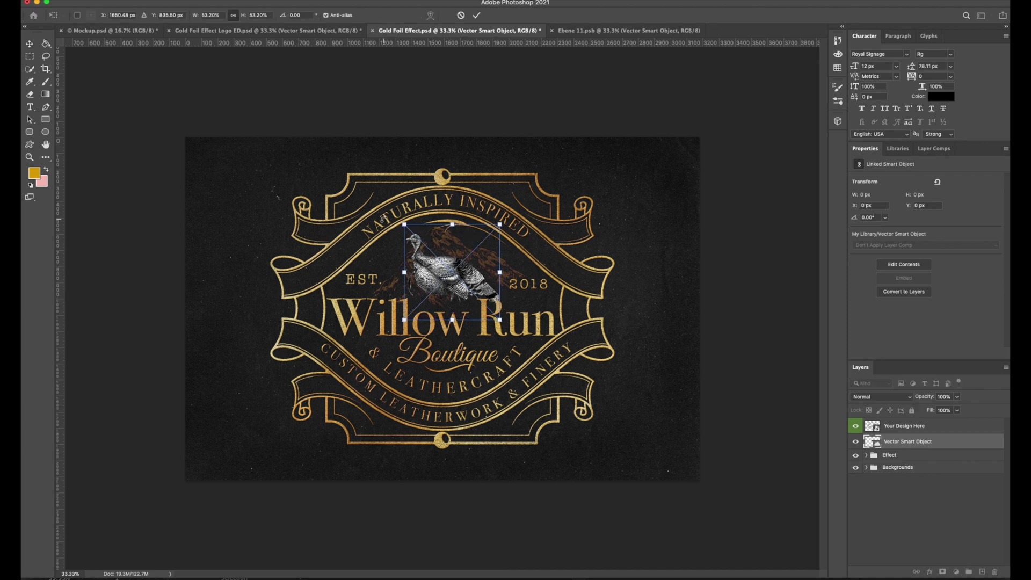
{"action": "left_click_drag", "start_coordinate": [404, 224], "coordinate": [403, 222]}
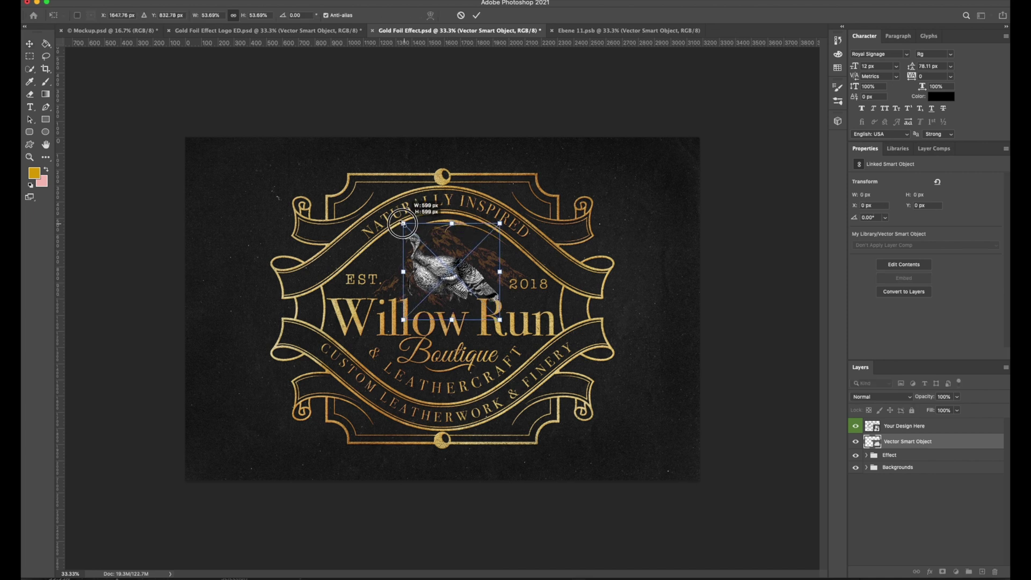
{"action": "left_click", "coordinate": [474, 15]}
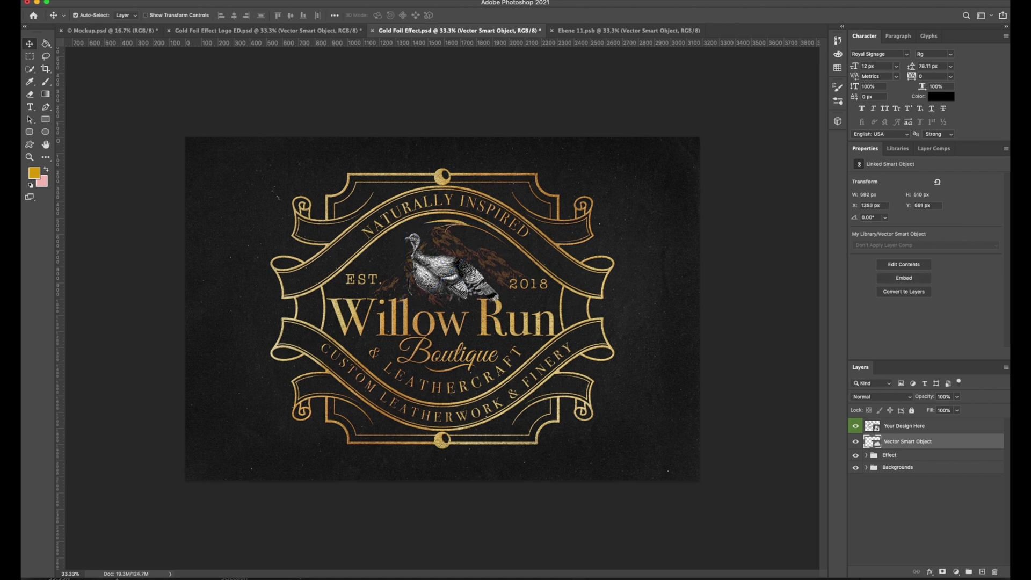
- Check the separate mountain layer with Color Overlay in Gold Foil Effect Logo ED.psd, and return to Gold Foil Effect.psd
{"action": "left_click", "coordinate": [266, 31]}
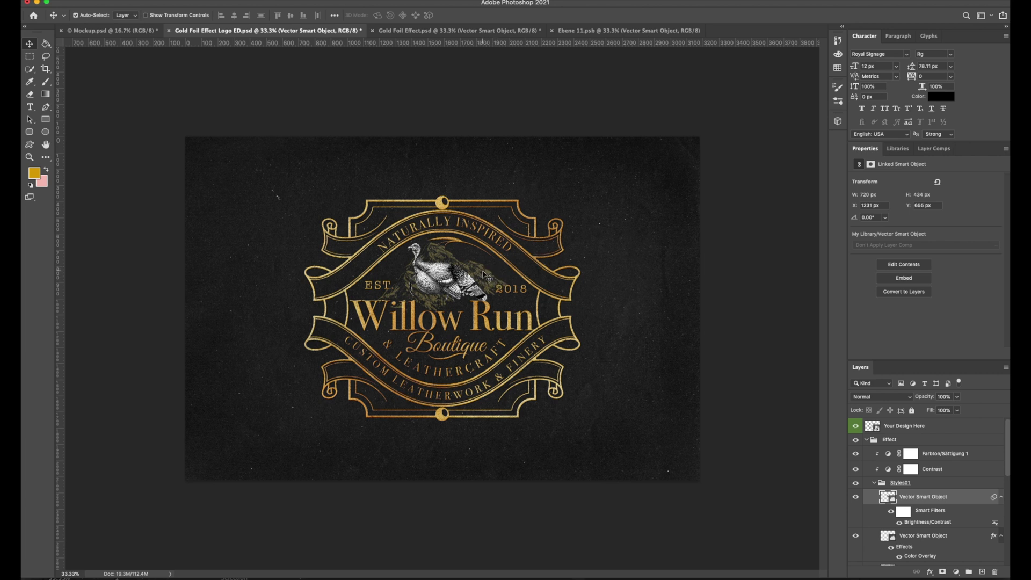
{"action": "left_click", "coordinate": [854, 537]}
{"action": "left_click", "coordinate": [497, 31]}
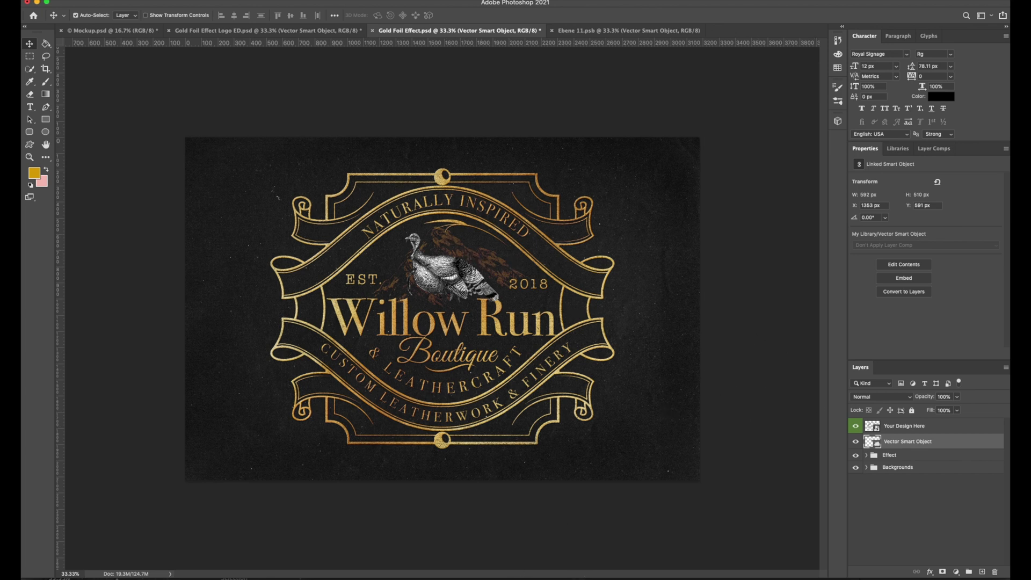
- Try moving one mountain image off the artboard in the Illustrator logo, and undo the move
{"action": "key", "text": "super+Tab"}
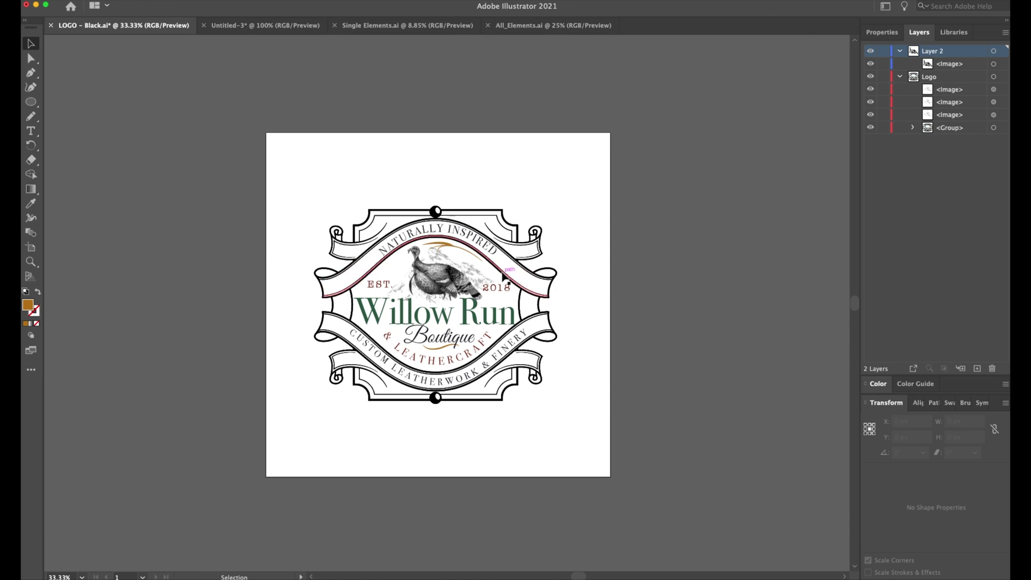
{"action": "left_click", "coordinate": [477, 280]}
{"action": "left_click_drag", "start_coordinate": [489, 280], "coordinate": [649, 287]}
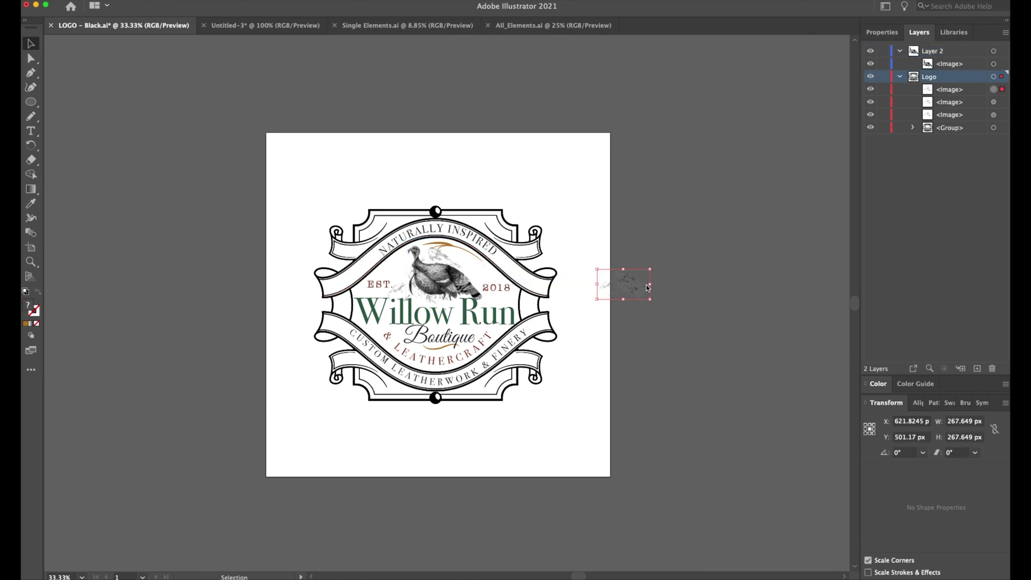
{"action": "key", "text": "super+z"}
{"action": "left_click", "coordinate": [577, 298]}
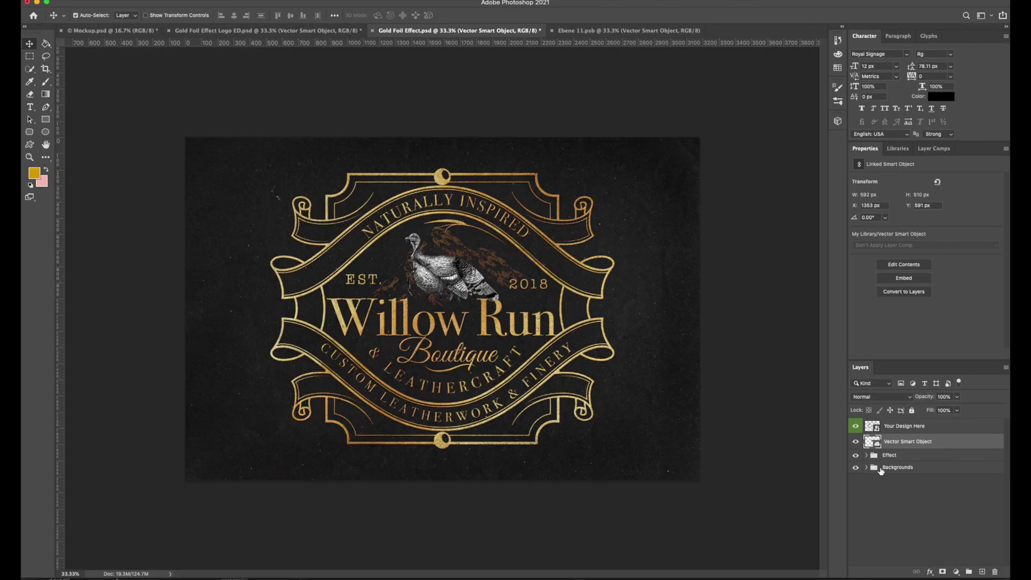
- Open the contents of the Your Design Here smart object and compare them with the gold foil result in Gold Foil Effect.psd
{"action": "double_click", "coordinate": [873, 427]}
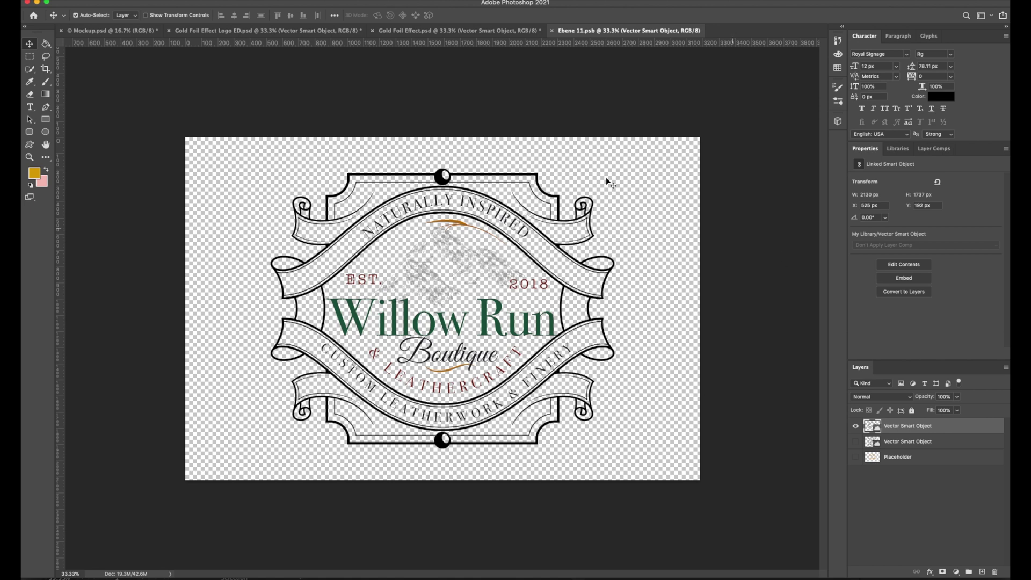
{"action": "left_click", "coordinate": [461, 31]}
{"action": "left_click", "coordinate": [638, 37]}
{"action": "left_click", "coordinate": [475, 35]}
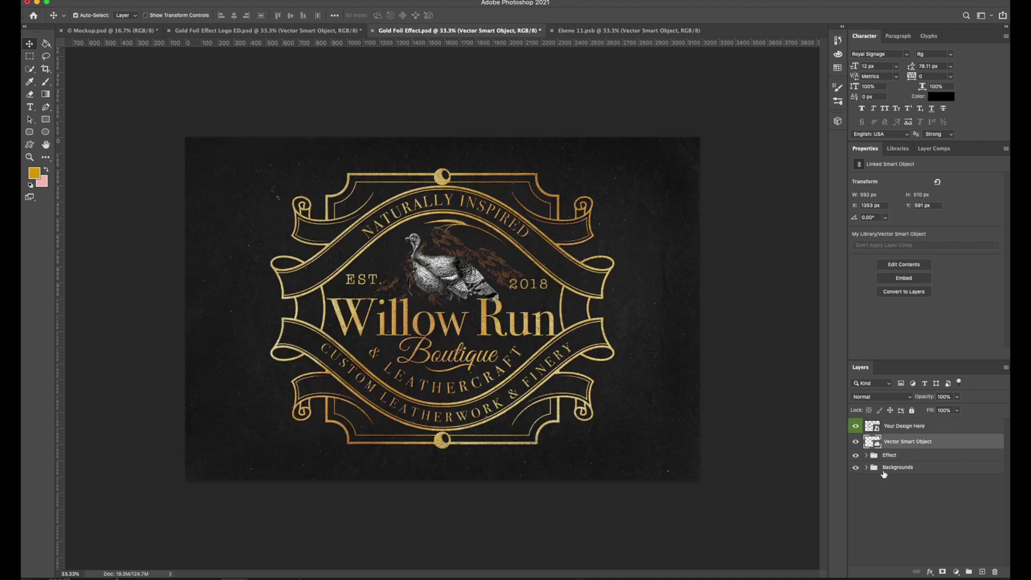
- Examine the adjustment, texture and style layers inside the Effect group, collapse the group, and switch to Ebene 11.psb
{"action": "left_click", "coordinate": [866, 455]}
{"action": "scroll", "coordinate": [907, 499], "scroll_direction": "down", "scroll_amount": 5}
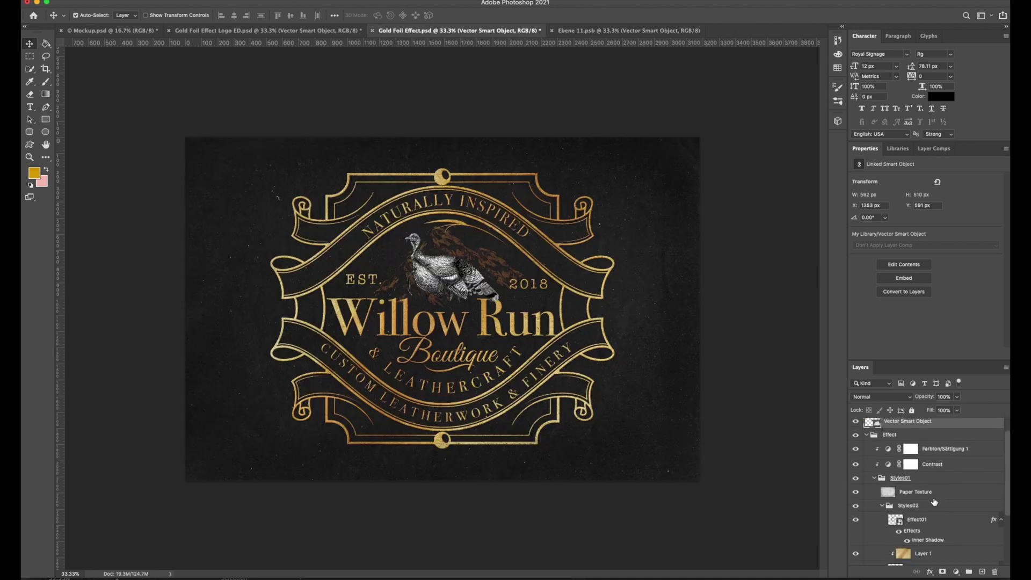
{"action": "scroll", "coordinate": [909, 500], "scroll_direction": "down", "scroll_amount": 3}
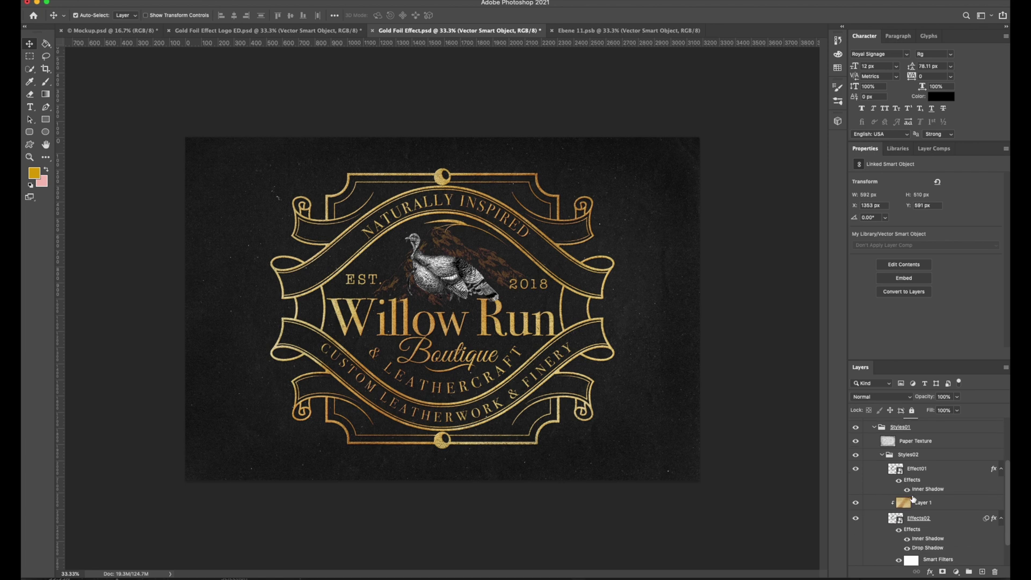
{"action": "scroll", "coordinate": [913, 483], "scroll_direction": "up", "scroll_amount": 5}
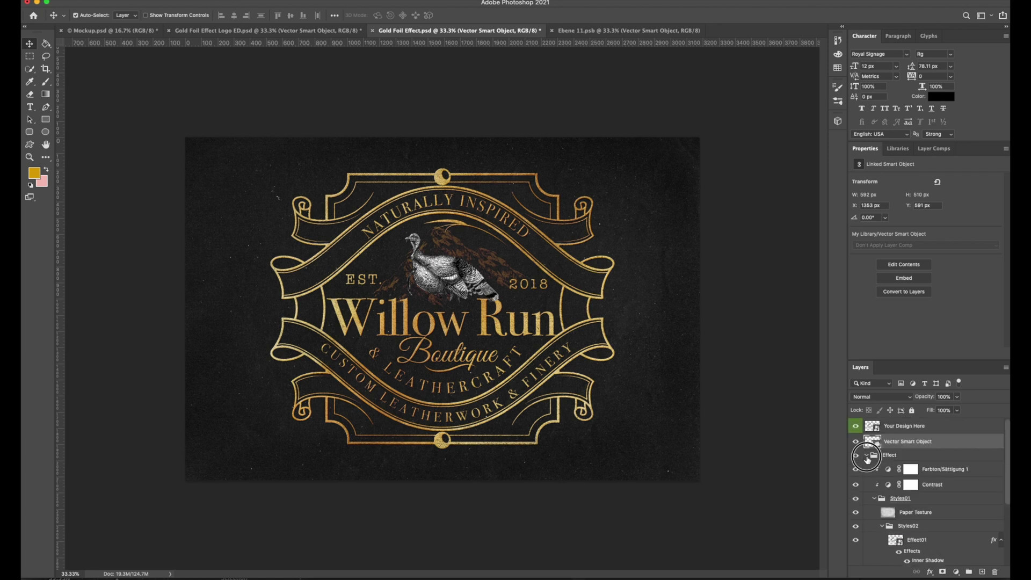
{"action": "left_click", "coordinate": [866, 456]}
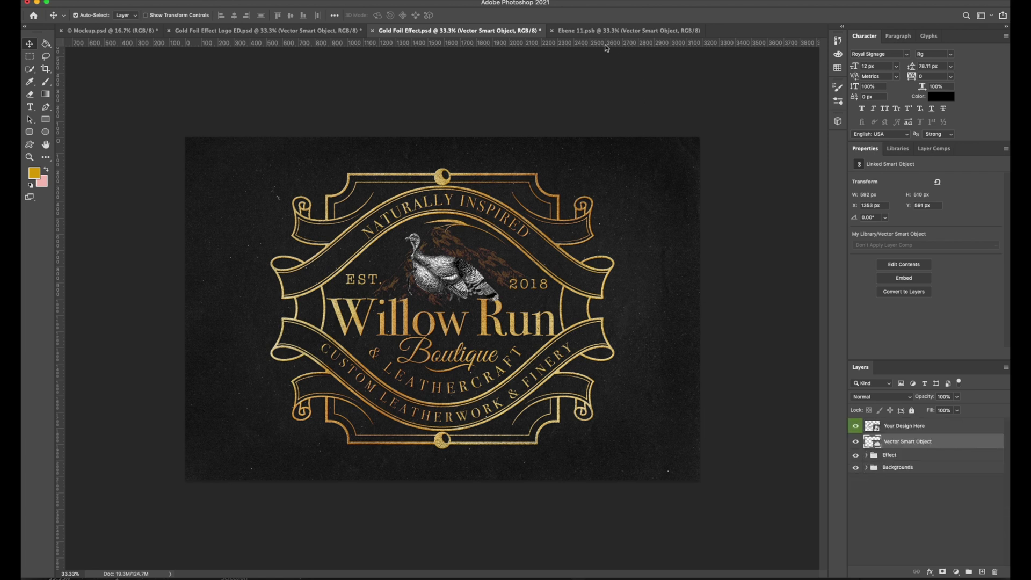
{"action": "left_click", "coordinate": [587, 32]}
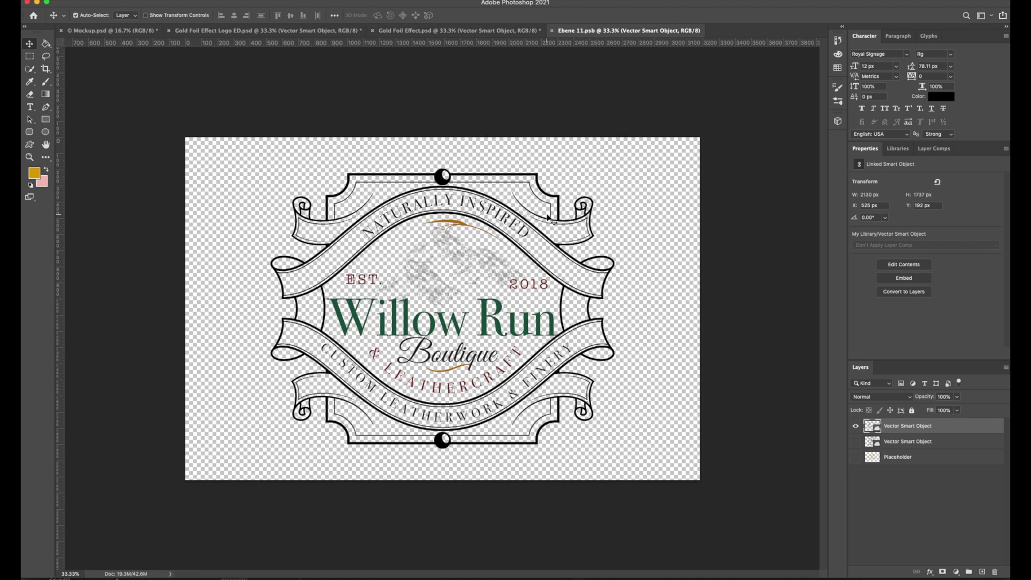
- Try moving the logo slightly on the Ebene 11.psb canvas, and undo the move
{"action": "left_click_drag", "start_coordinate": [436, 182], "coordinate": [431, 186]}
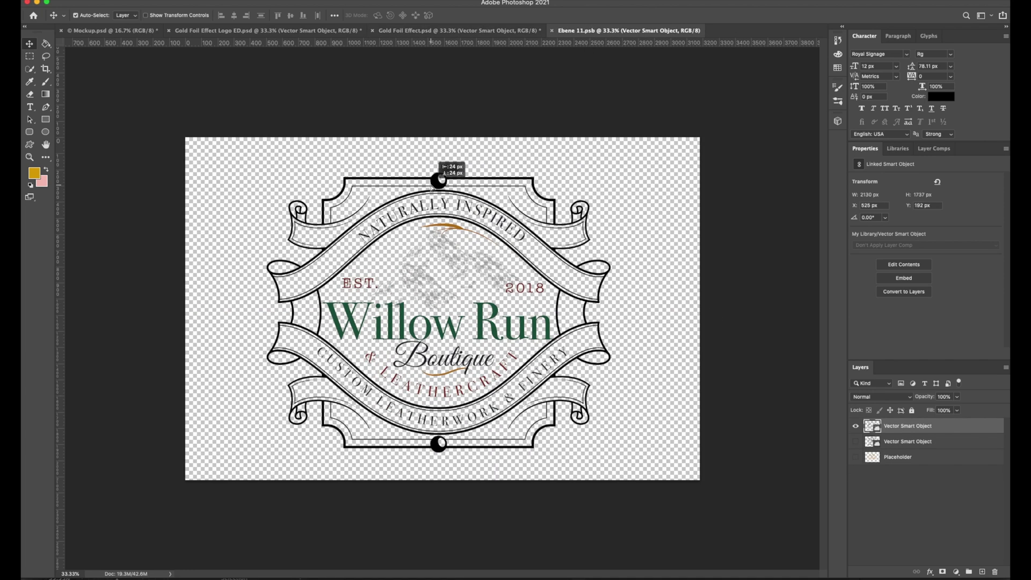
{"action": "key", "text": "super+z"}
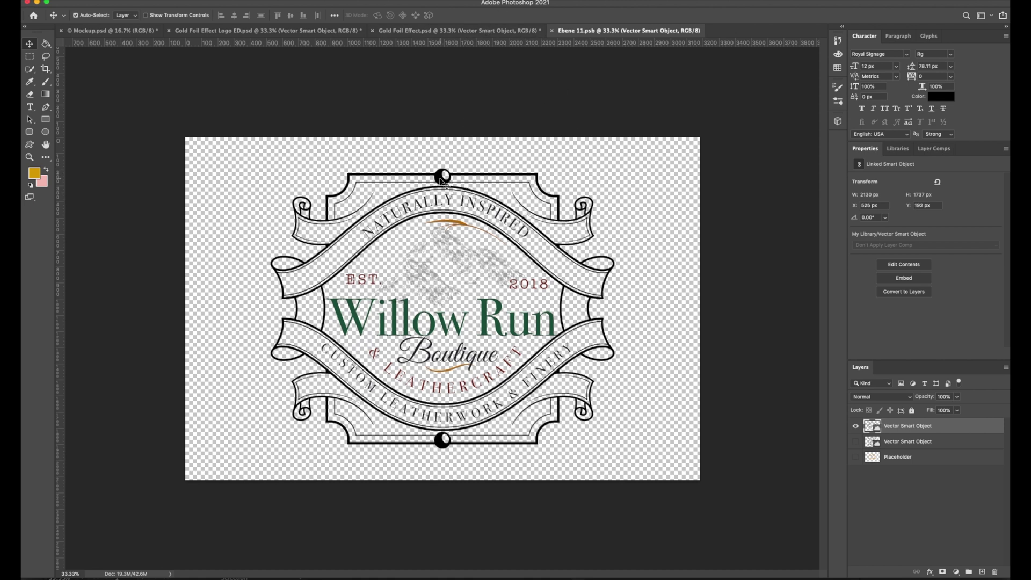
- Compare the gold foil result in Gold Foil Effect.psd with the original logo in Illustrator, and return to Photoshop
{"action": "left_click", "coordinate": [437, 32]}
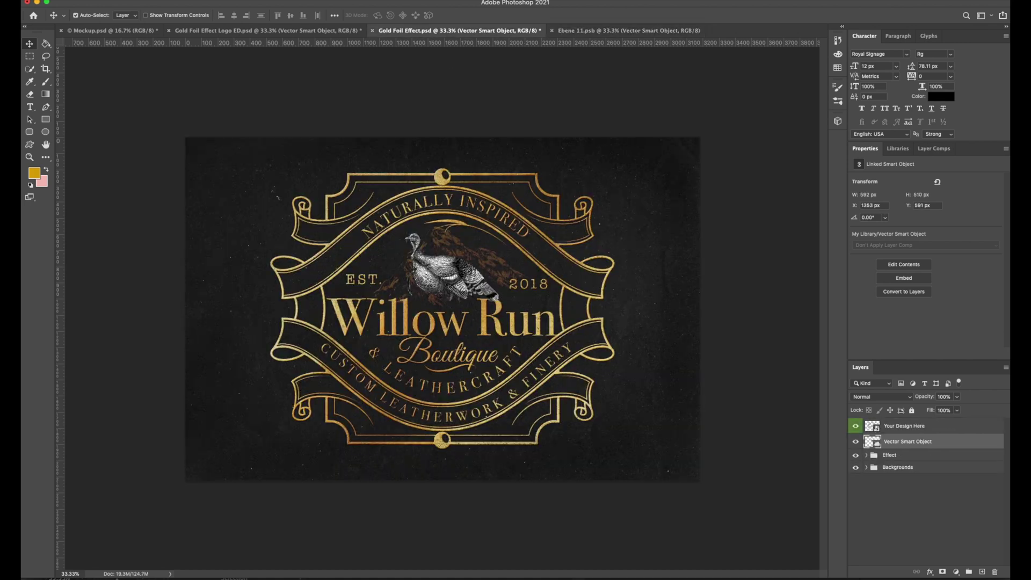
{"action": "key", "text": "super+Tab"}
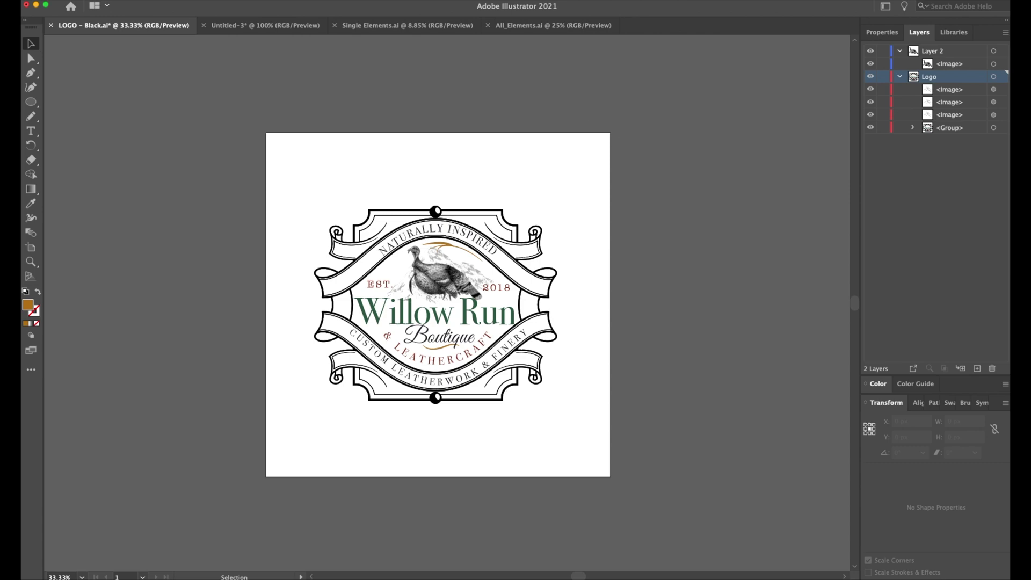
{"action": "key", "text": "super+Tab"}
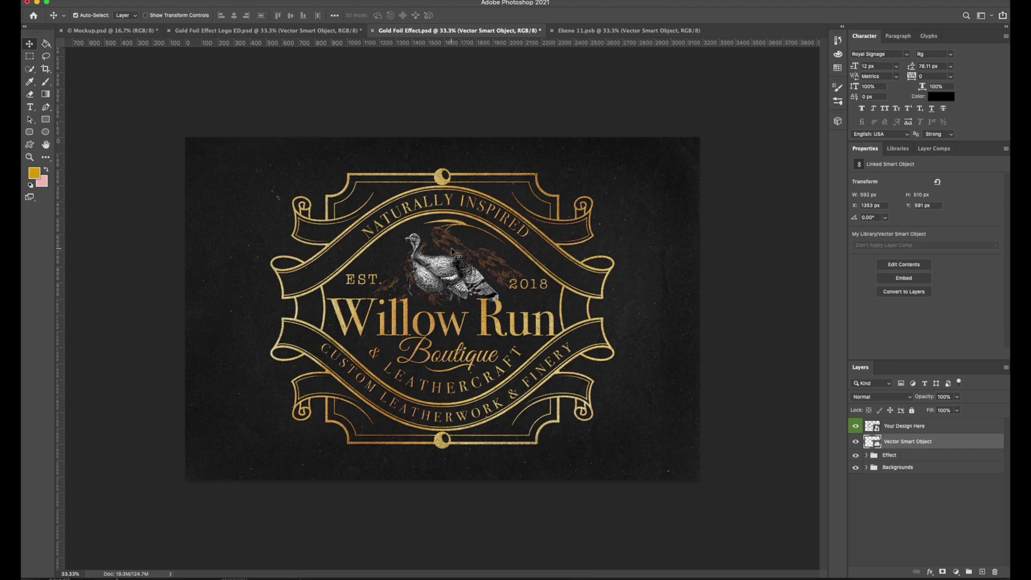
- Hide the Backgrounds group and the Paper Texture layer inside the Effect group to isolate the gold foil logo
{"action": "left_click", "coordinate": [857, 469]}
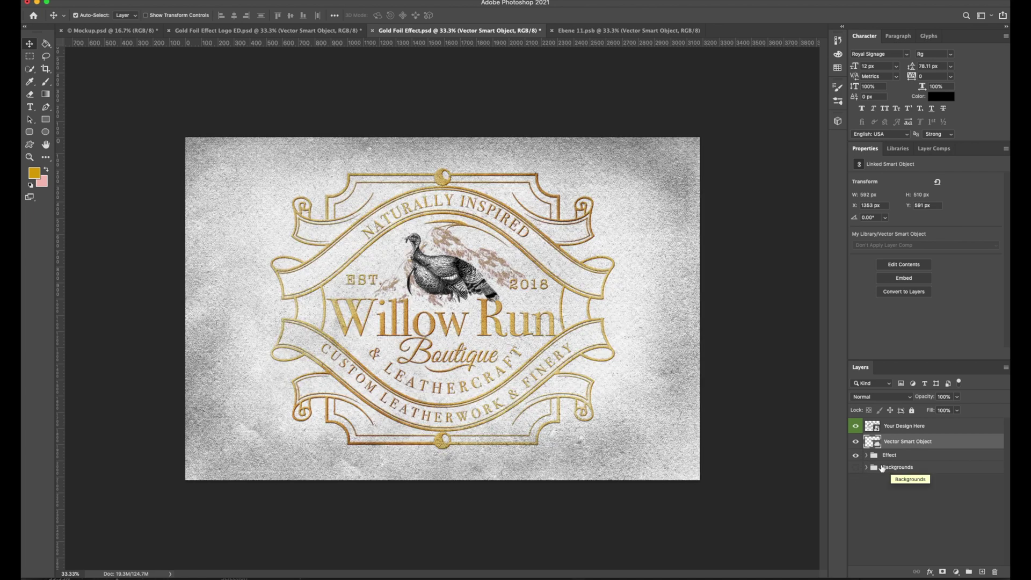
{"action": "left_click", "coordinate": [867, 468]}
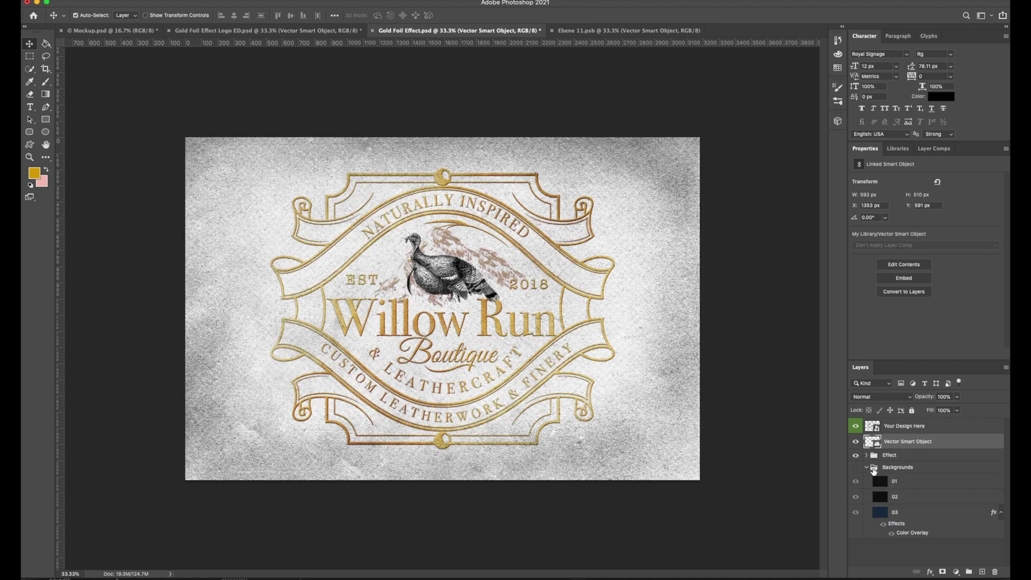
{"action": "left_click", "coordinate": [867, 468]}
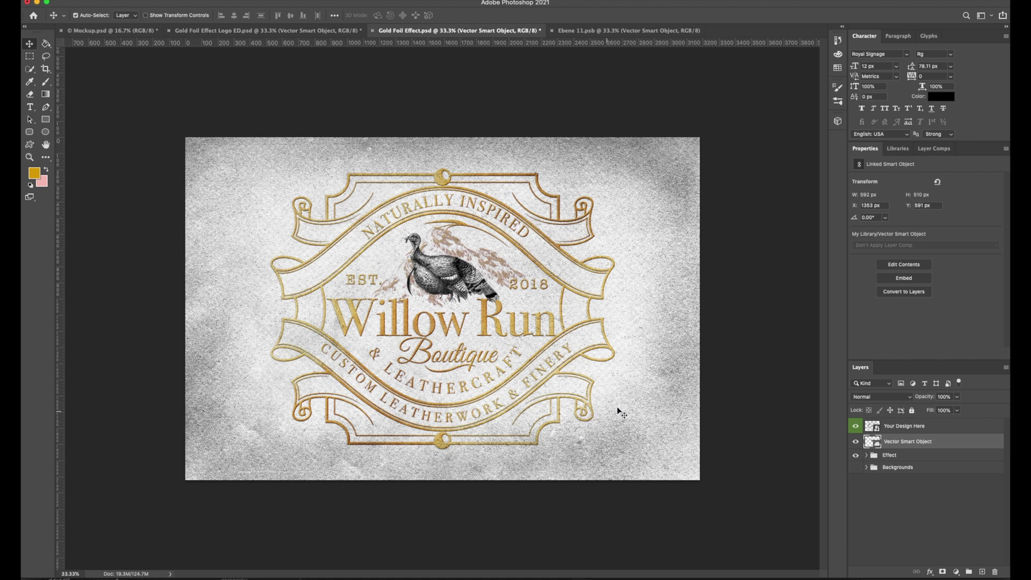
{"action": "left_click", "coordinate": [609, 152]}
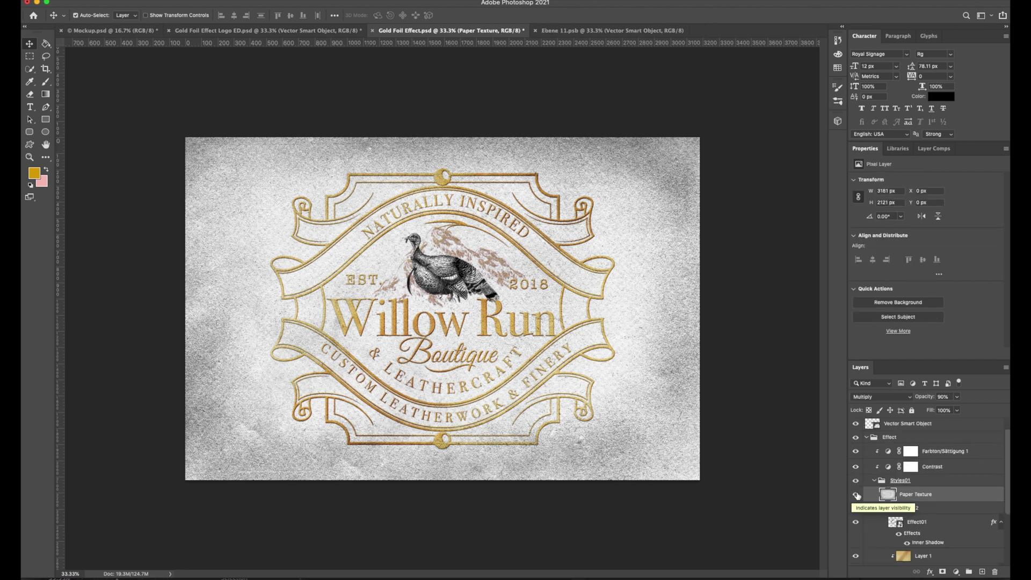
{"action": "left_click", "coordinate": [857, 495]}
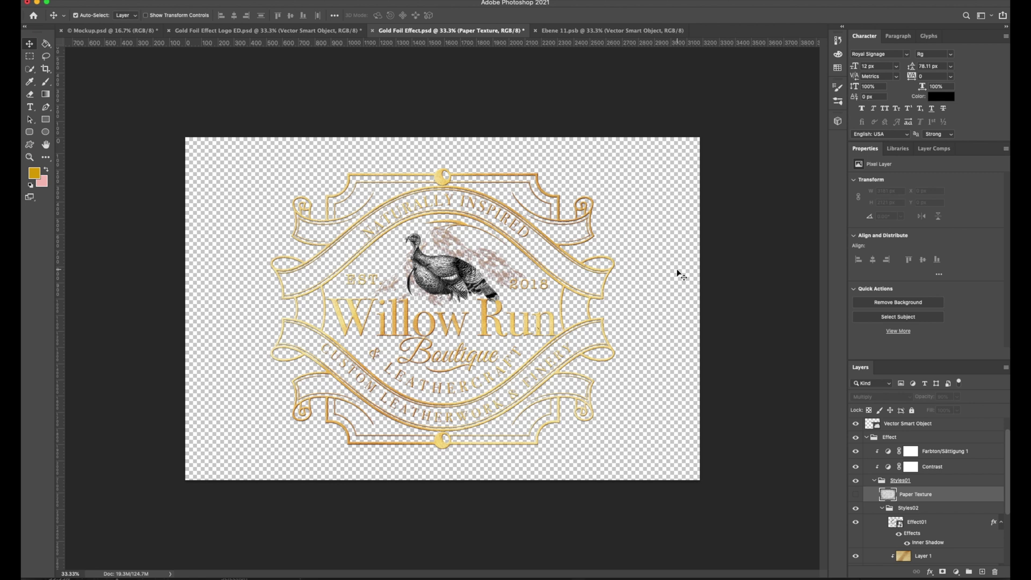
- Draw a rectangle about 3349 by 2190 px over the whole canvas, with a white fill and no stroke
{"action": "left_click", "coordinate": [453, 184]}
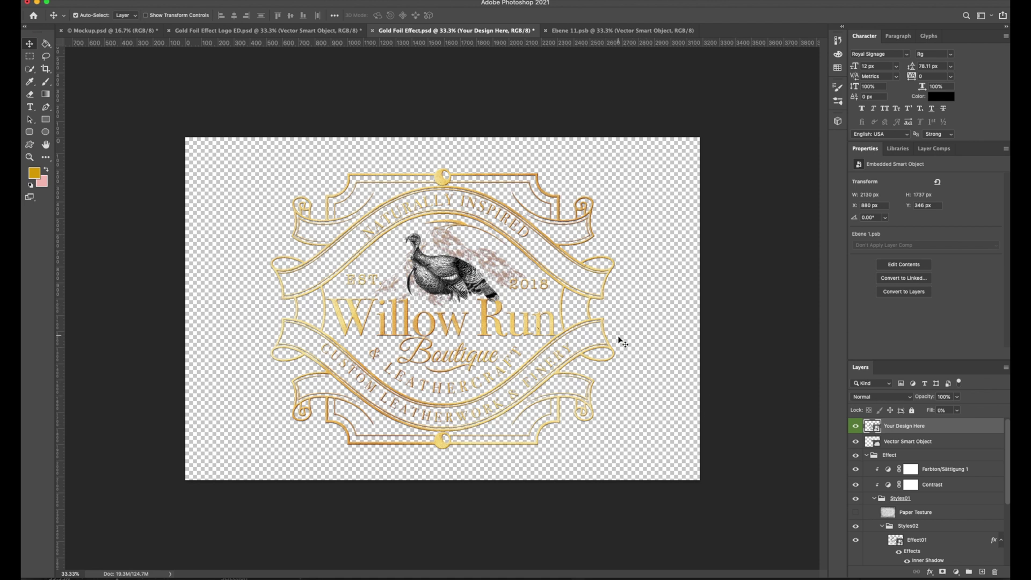
{"action": "left_click", "coordinate": [45, 120]}
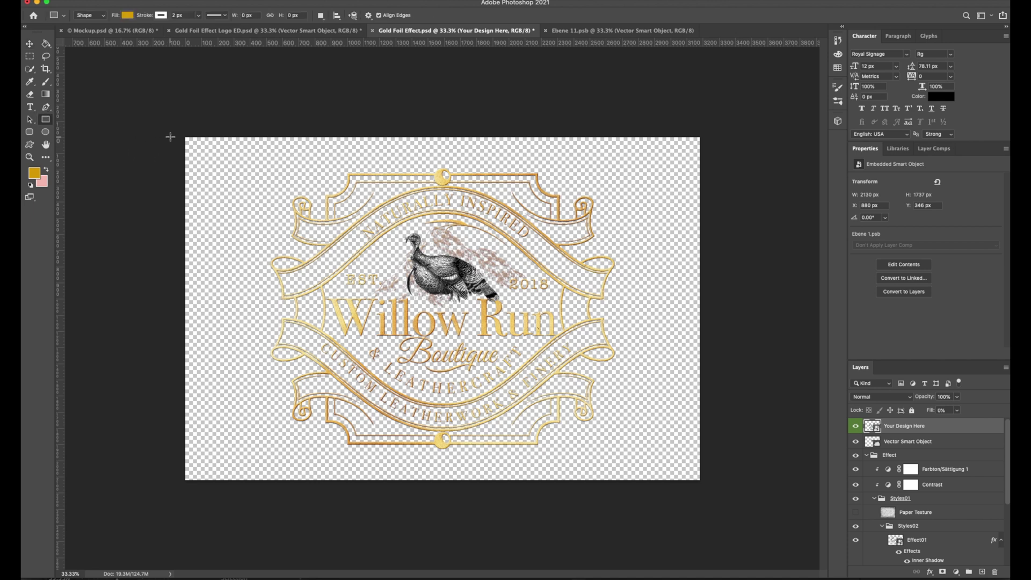
{"action": "left_click_drag", "start_coordinate": [172, 132], "coordinate": [714, 486]}
{"action": "left_click", "coordinate": [161, 16]}
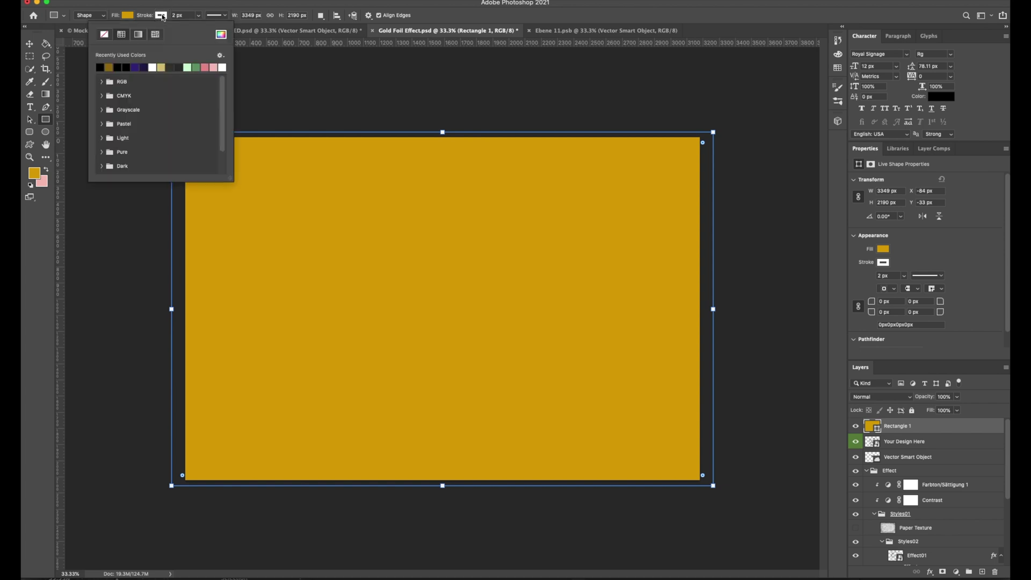
{"action": "left_click", "coordinate": [104, 36]}
{"action": "left_click", "coordinate": [129, 15]}
{"action": "left_click", "coordinate": [120, 67]}
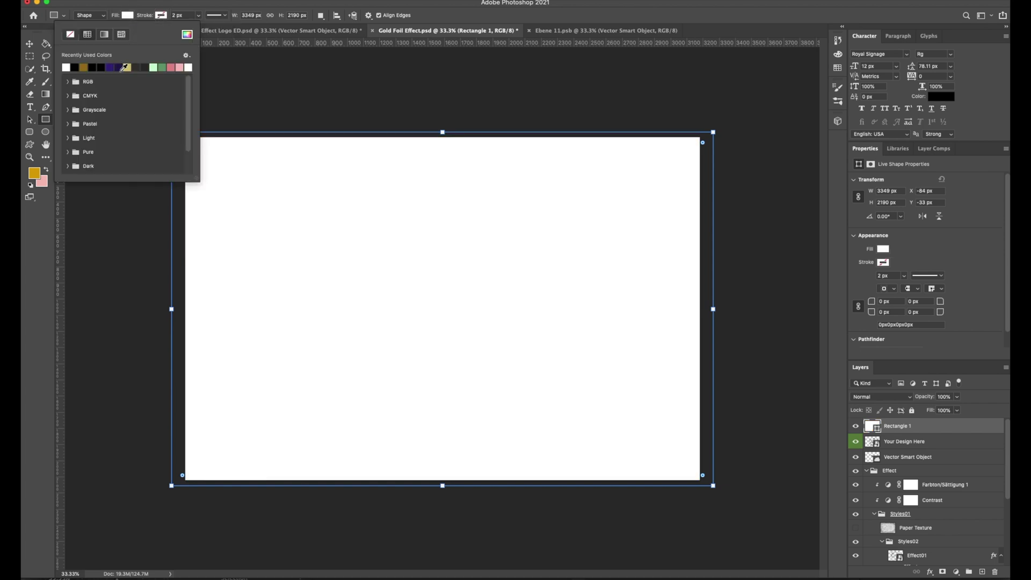
{"action": "left_click", "coordinate": [128, 16]}
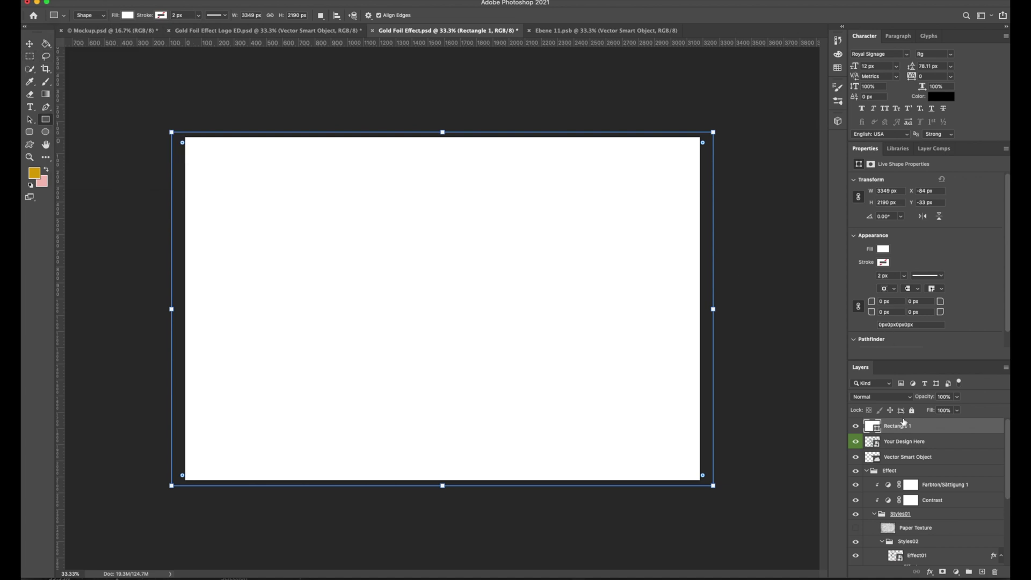
- Move the white rectangle layer below the Effect group, directly above the Backgrounds group, and switch to the Move tool
{"action": "left_click_drag", "start_coordinate": [916, 429], "coordinate": [926, 557]}
{"action": "scroll", "coordinate": [924, 512], "scroll_direction": "down", "scroll_amount": 1}
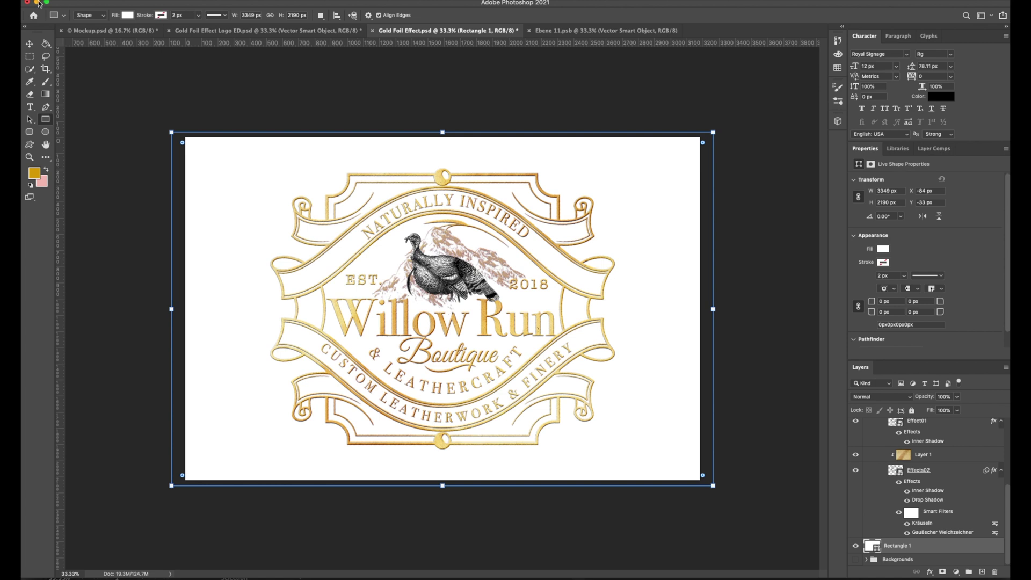
{"action": "left_click", "coordinate": [30, 43]}
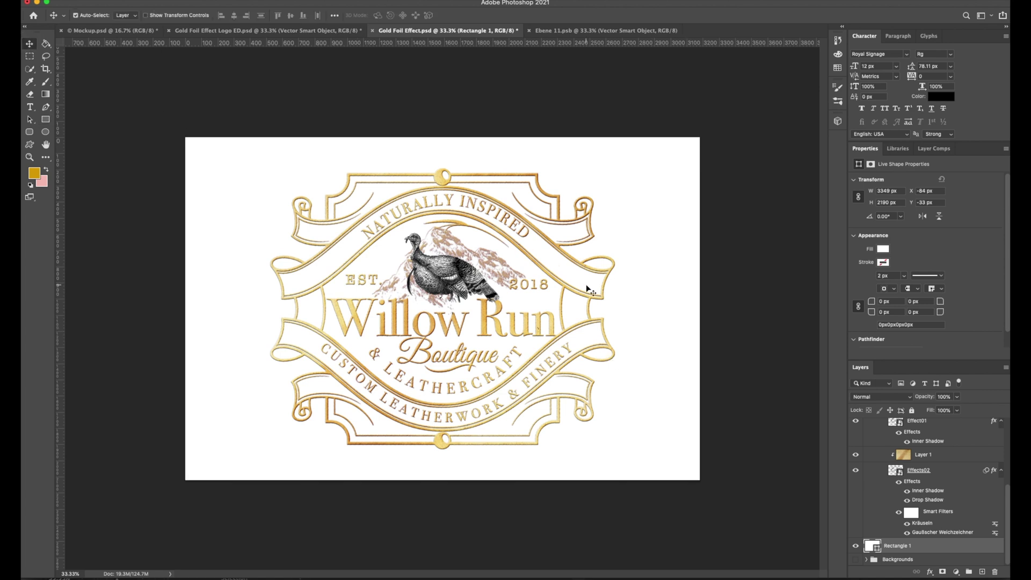
- Hide the white rectangle, and show the Paper Texture layer and the Backgrounds group again
{"action": "left_click", "coordinate": [856, 546]}
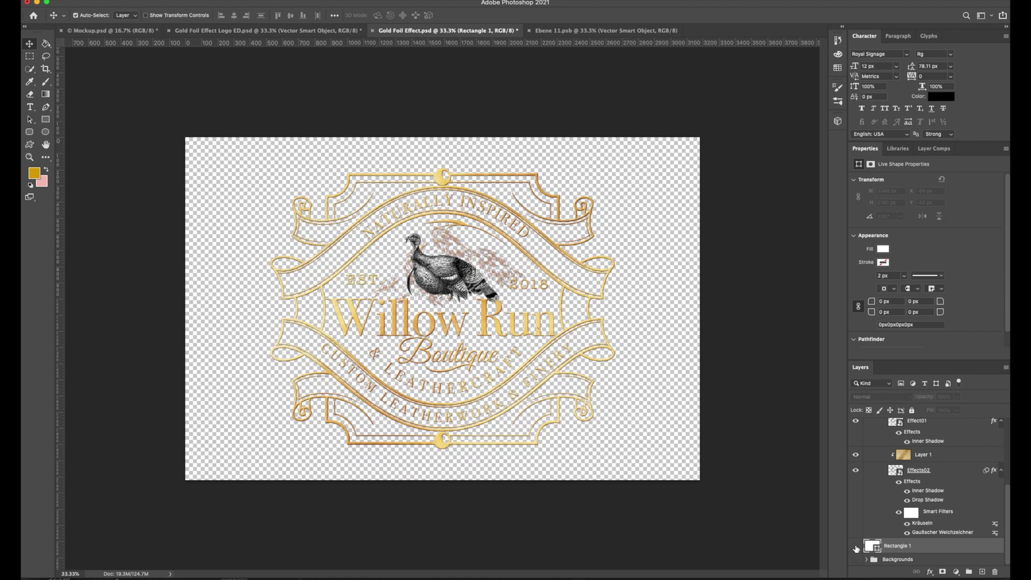
{"action": "scroll", "coordinate": [883, 482], "scroll_direction": "up", "scroll_amount": 3}
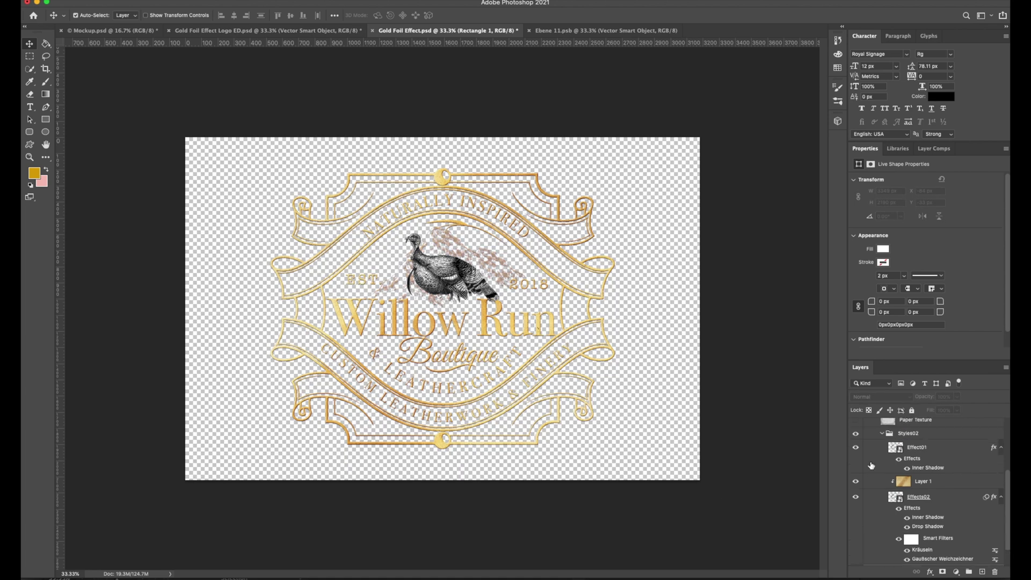
{"action": "left_click", "coordinate": [856, 439]}
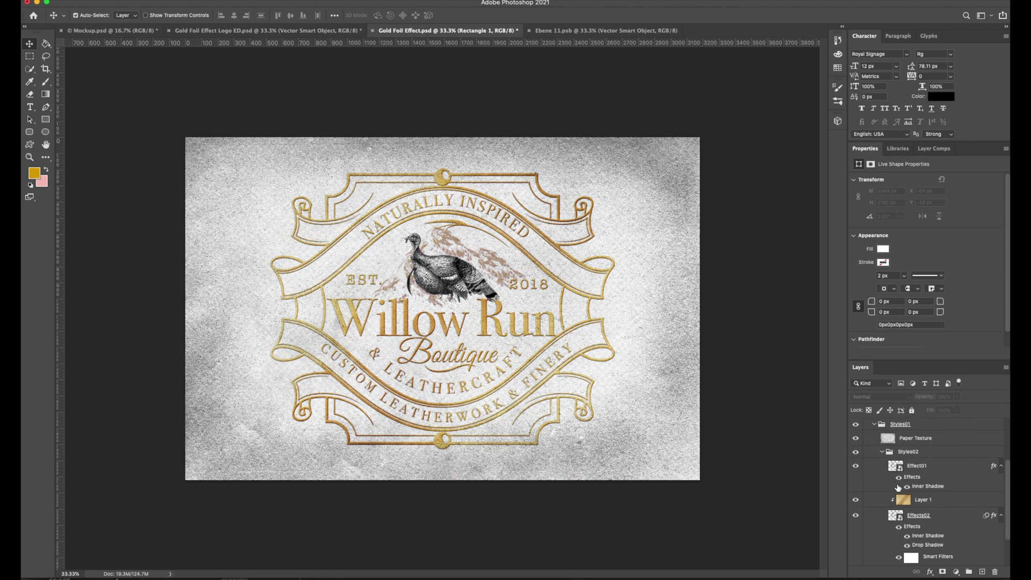
{"action": "scroll", "coordinate": [899, 488], "scroll_direction": "down", "scroll_amount": 2}
{"action": "left_click", "coordinate": [856, 560]}
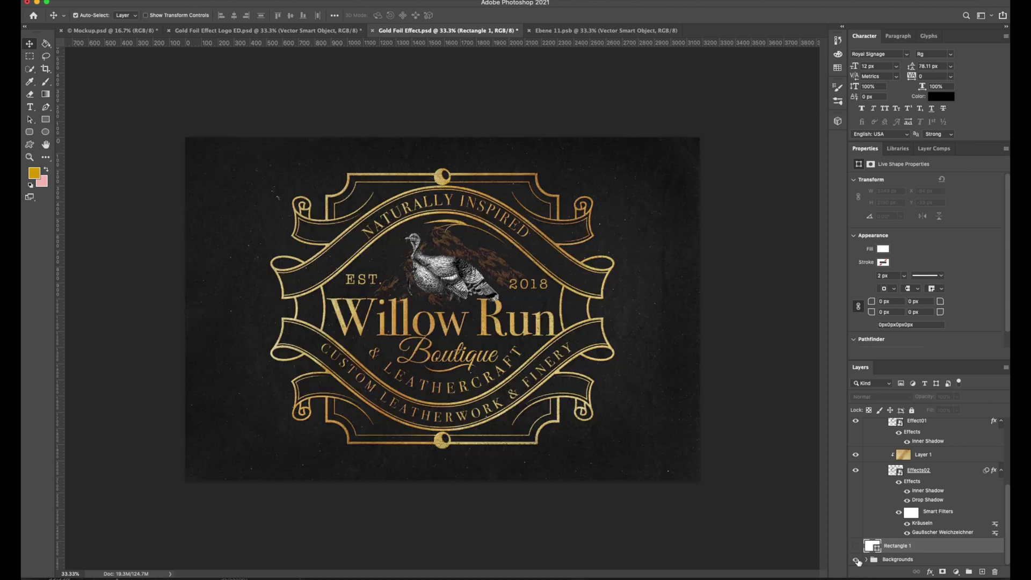
- Move the white rectangle into the Backgrounds group above layer 01, preview it as the background, and hide it again
{"action": "left_click", "coordinate": [867, 559]}
{"action": "scroll", "coordinate": [894, 546], "scroll_direction": "down", "scroll_amount": 3}
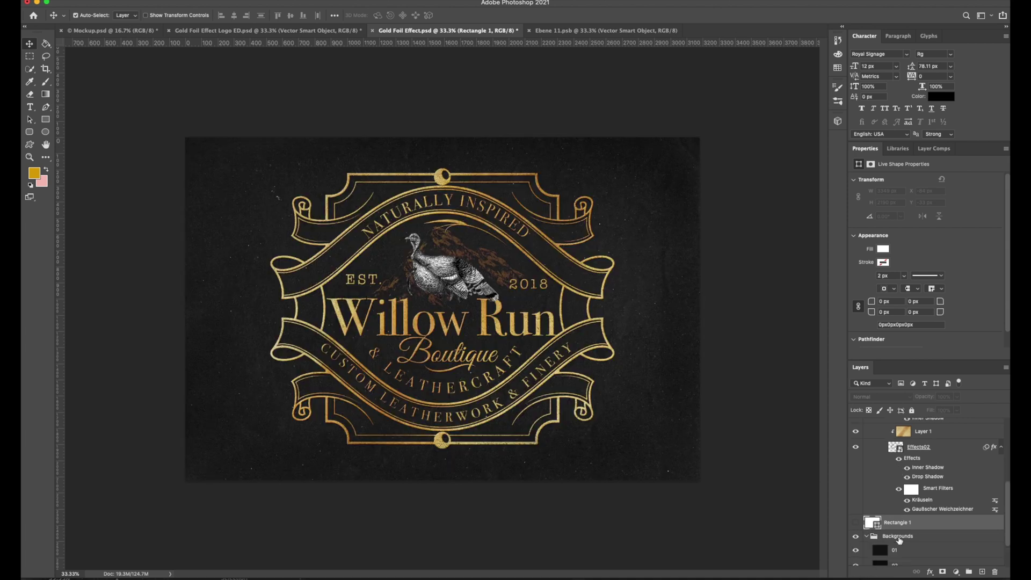
{"action": "left_click_drag", "start_coordinate": [913, 489], "coordinate": [915, 504]}
{"action": "left_click", "coordinate": [856, 493]}
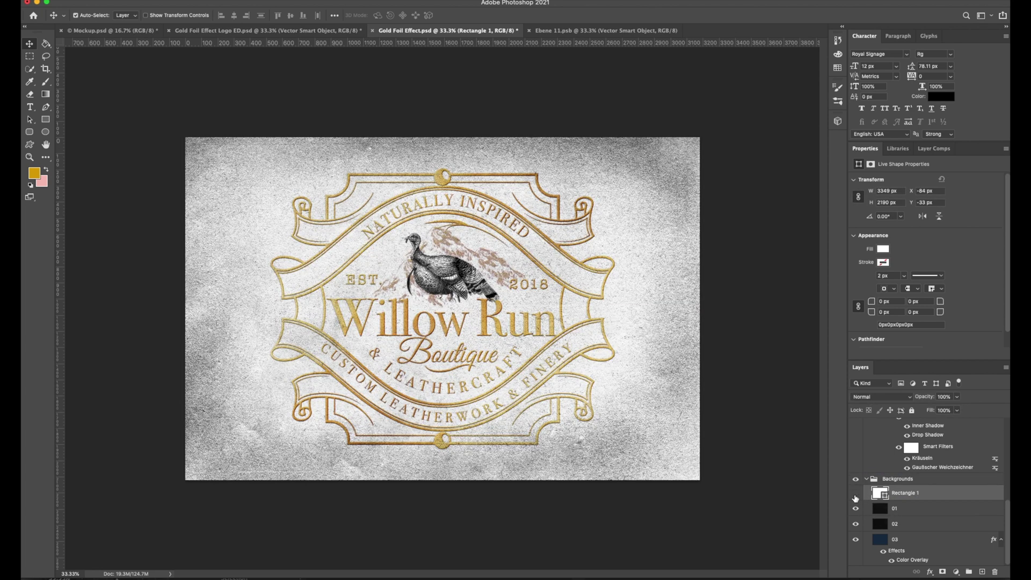
{"action": "left_click", "coordinate": [856, 494]}
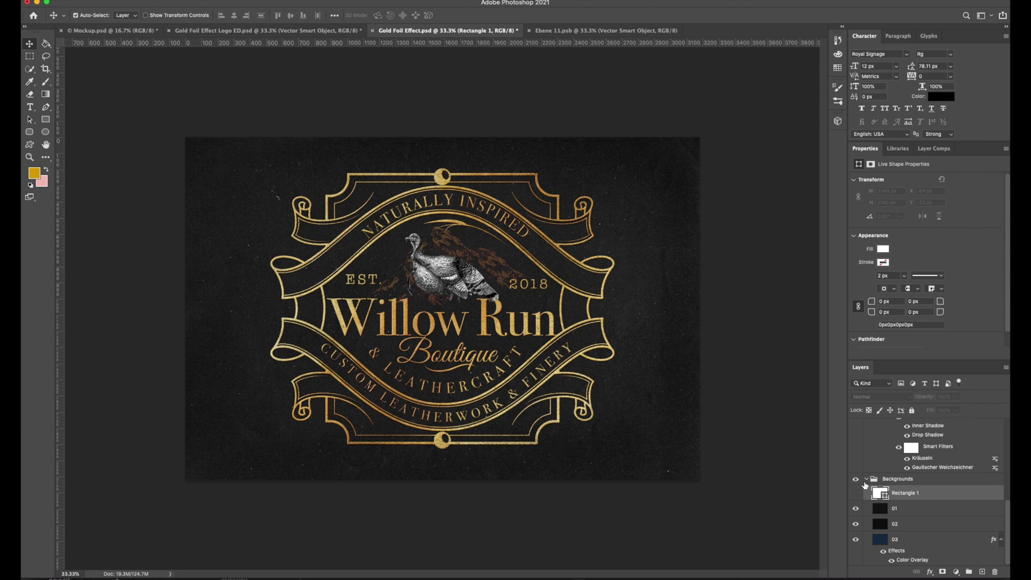
- Collapse the Backgrounds and Effect groups in the layer stack
{"action": "left_click", "coordinate": [866, 479]}
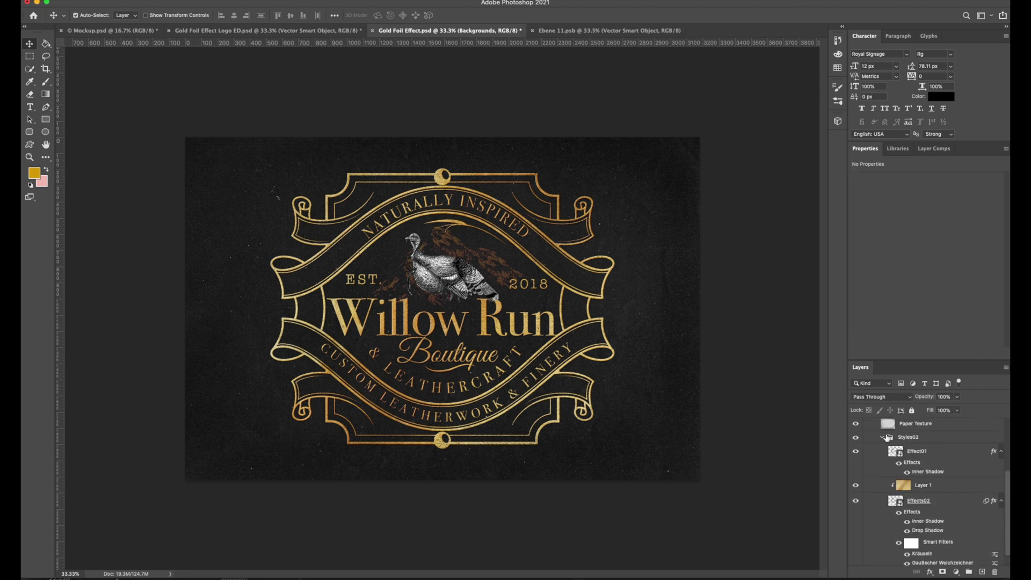
{"action": "left_click", "coordinate": [887, 437]}
{"action": "scroll", "coordinate": [886, 451], "scroll_direction": "up", "scroll_amount": 5}
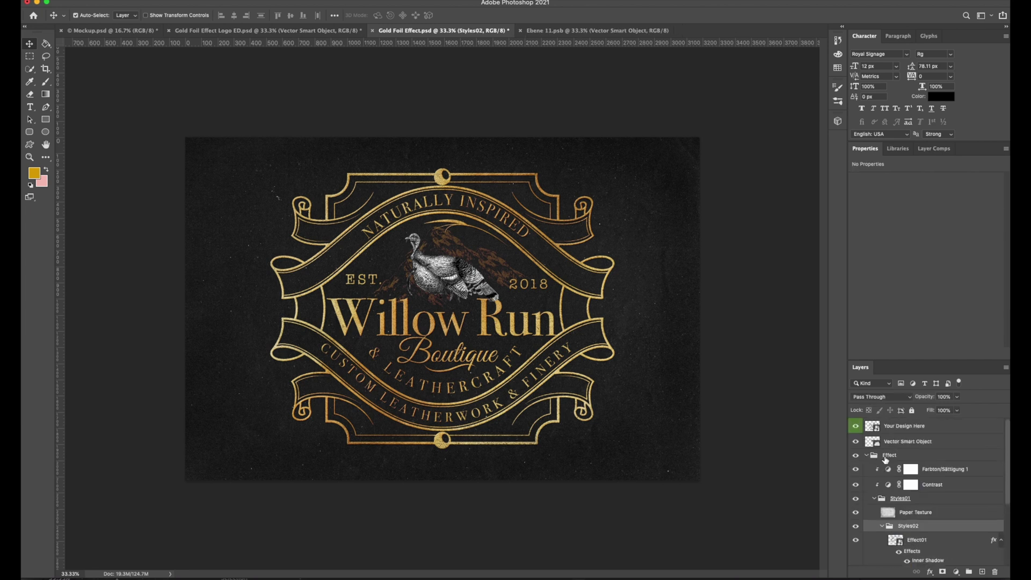
{"action": "left_click", "coordinate": [867, 455]}
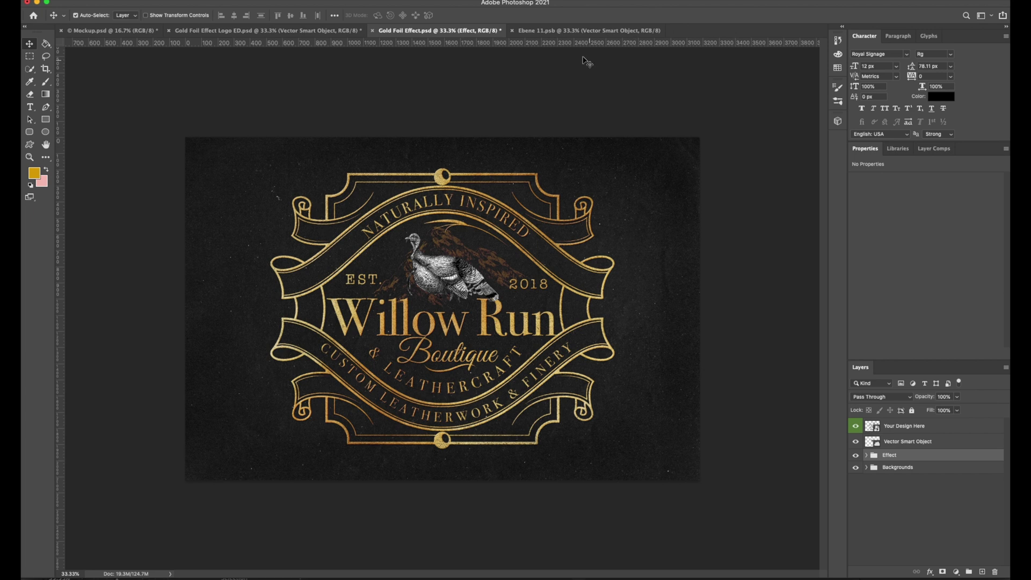
- Compare the logo in Ebene 11.psb with the gold foil document, check the file commands, and return to Gold Foil Effect.psd
{"action": "left_click", "coordinate": [568, 31]}
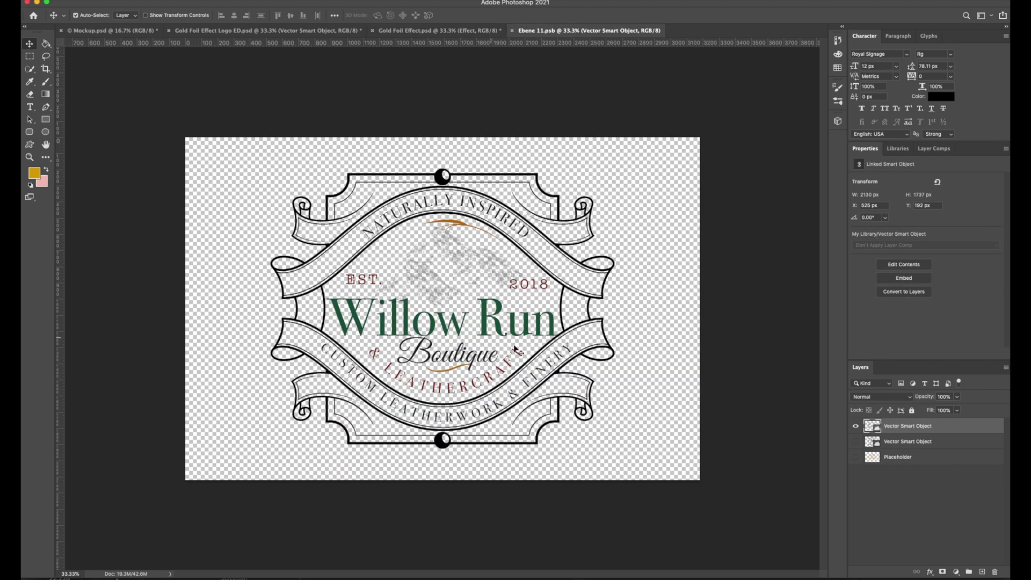
{"action": "left_click", "coordinate": [445, 31]}
{"action": "left_click", "coordinate": [596, 32]}
{"action": "left_click", "coordinate": [32, 1]}
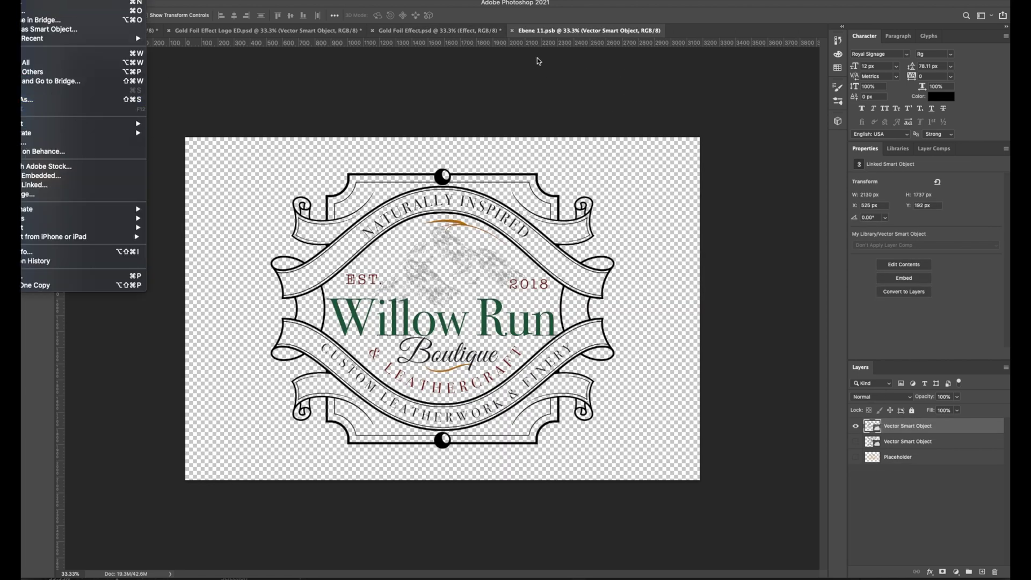
{"action": "left_click", "coordinate": [531, 91]}
{"action": "left_click", "coordinate": [439, 31]}
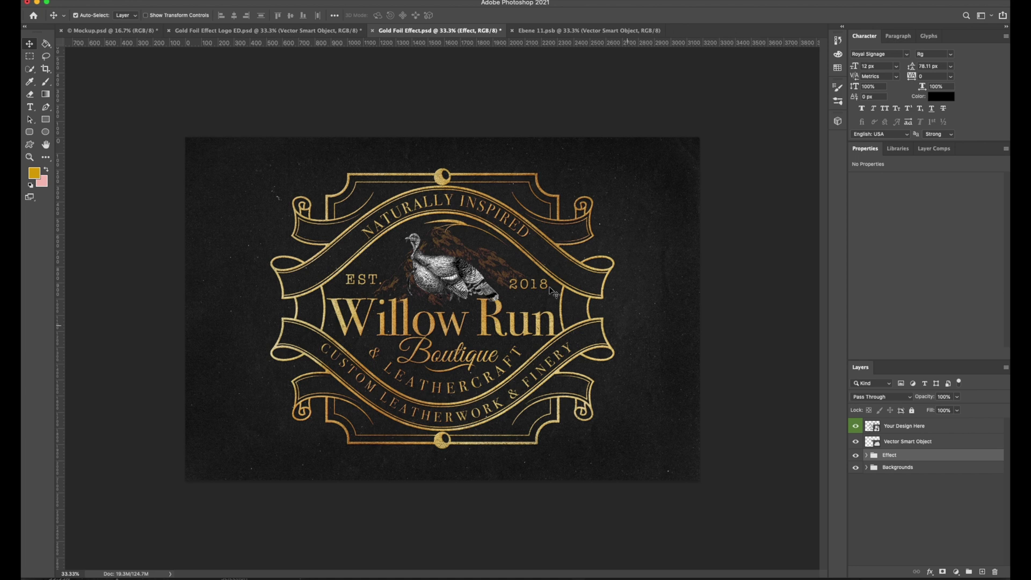
- Review the Export As settings for the gold foil document, and close them without exporting
{"action": "left_click", "coordinate": [32, 0]}
{"action": "mouse_move", "coordinate": [107, 124]}
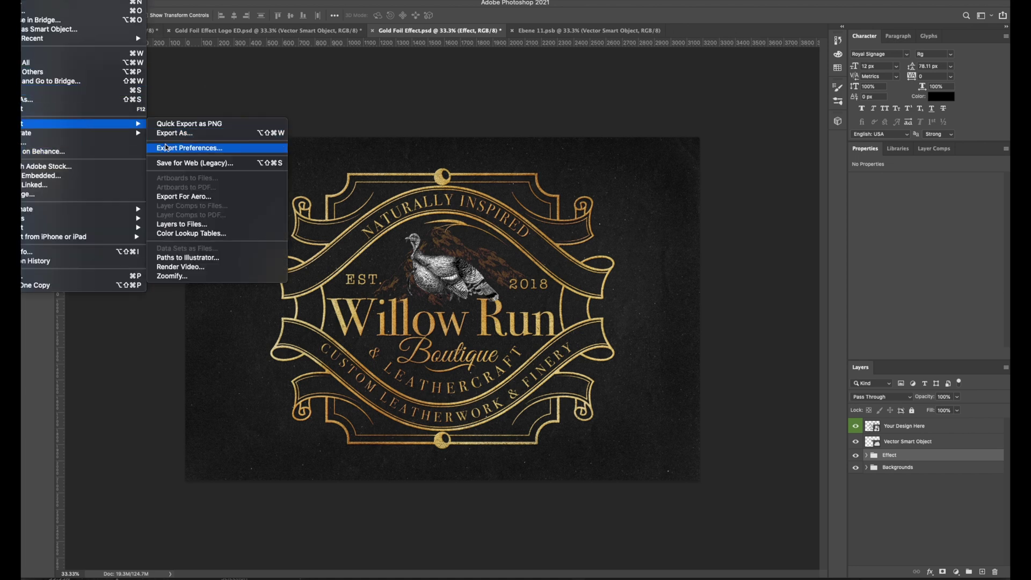
{"action": "left_click", "coordinate": [202, 138]}
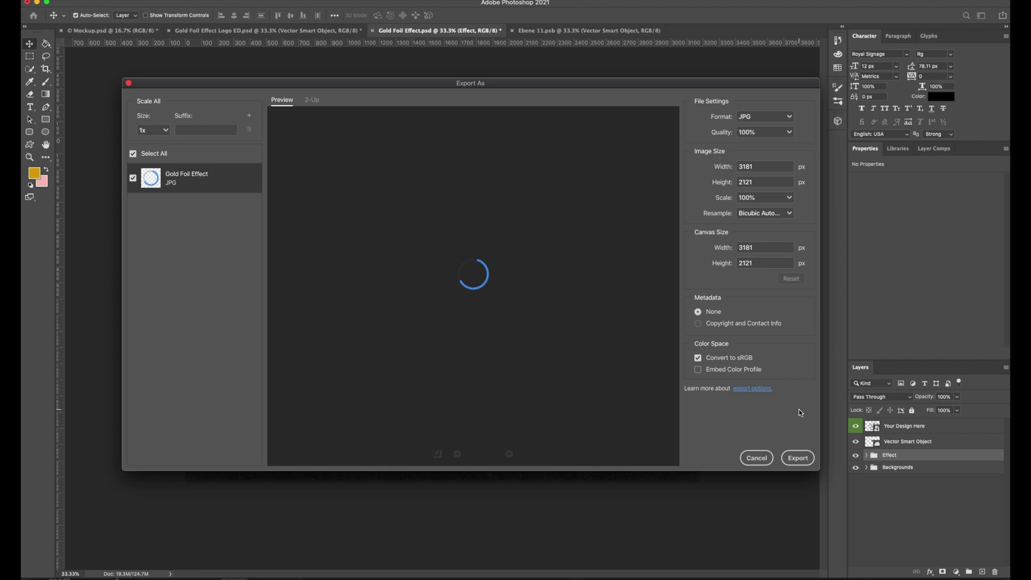
{"action": "left_click", "coordinate": [763, 458]}
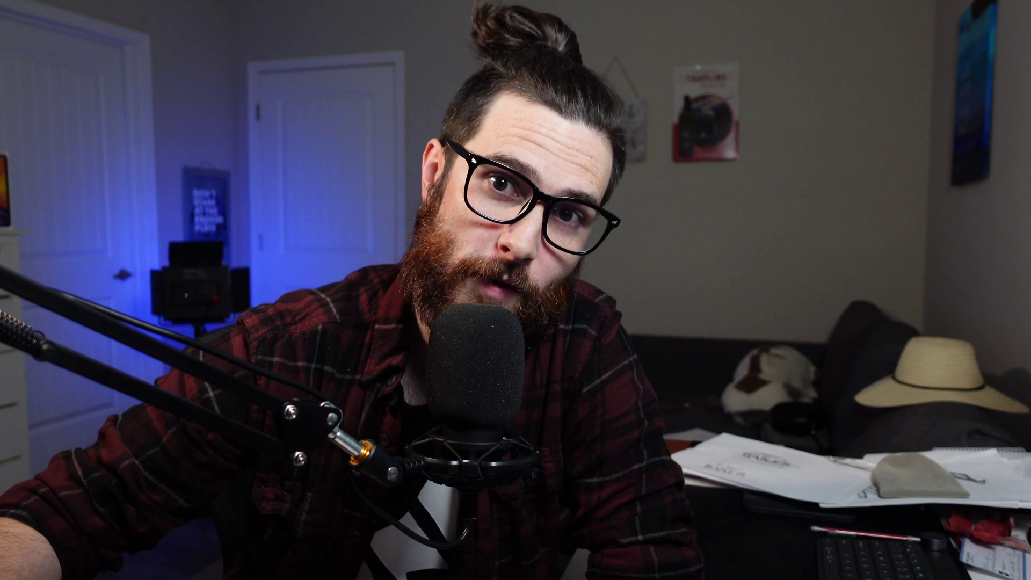